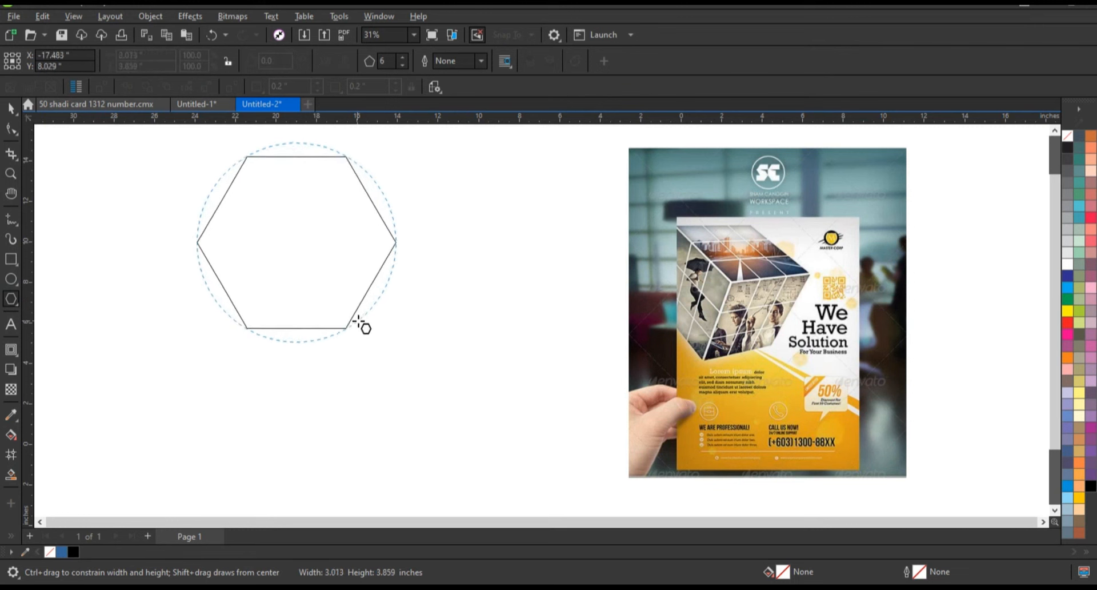
- Set the hexagon's outline width to 3.0 pt
{"action": "key", "text": "space"}
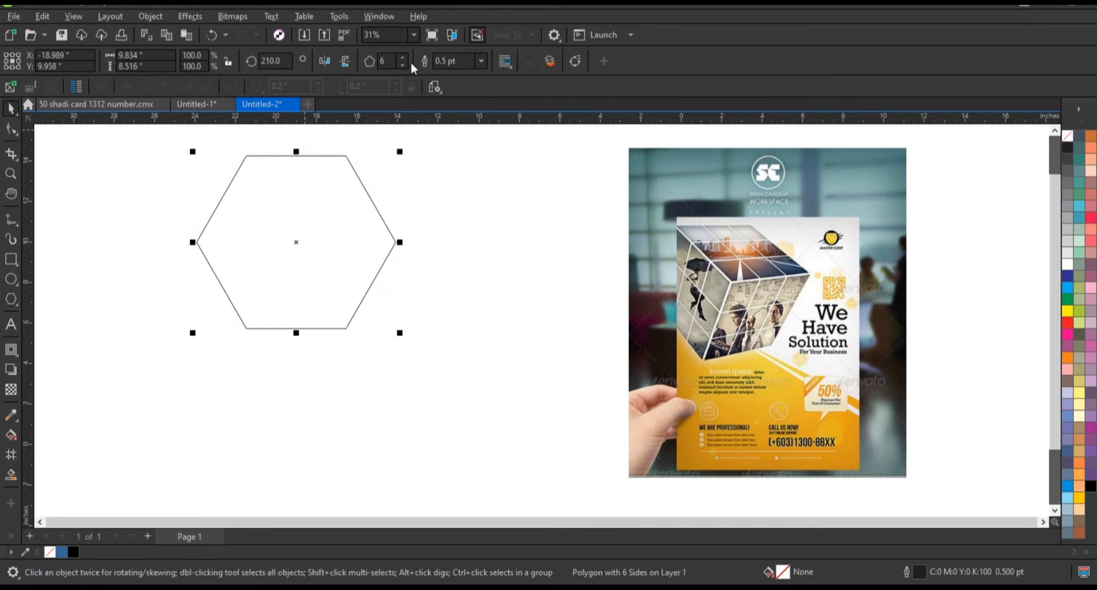
{"action": "left_click", "coordinate": [482, 61]}
{"action": "left_click", "coordinate": [463, 166]}
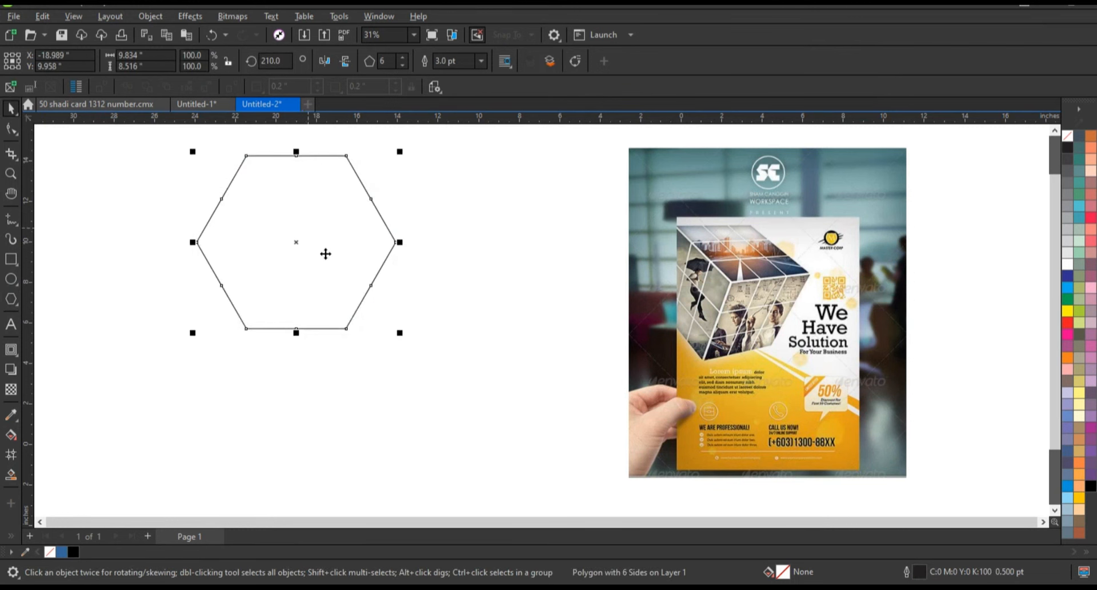
- Rotate the hexagon so one corner points straight up
{"action": "left_click_drag", "start_coordinate": [365, 180], "coordinate": [301, 334]}
{"action": "left_click", "coordinate": [385, 214]}
{"action": "left_click", "coordinate": [446, 291]}
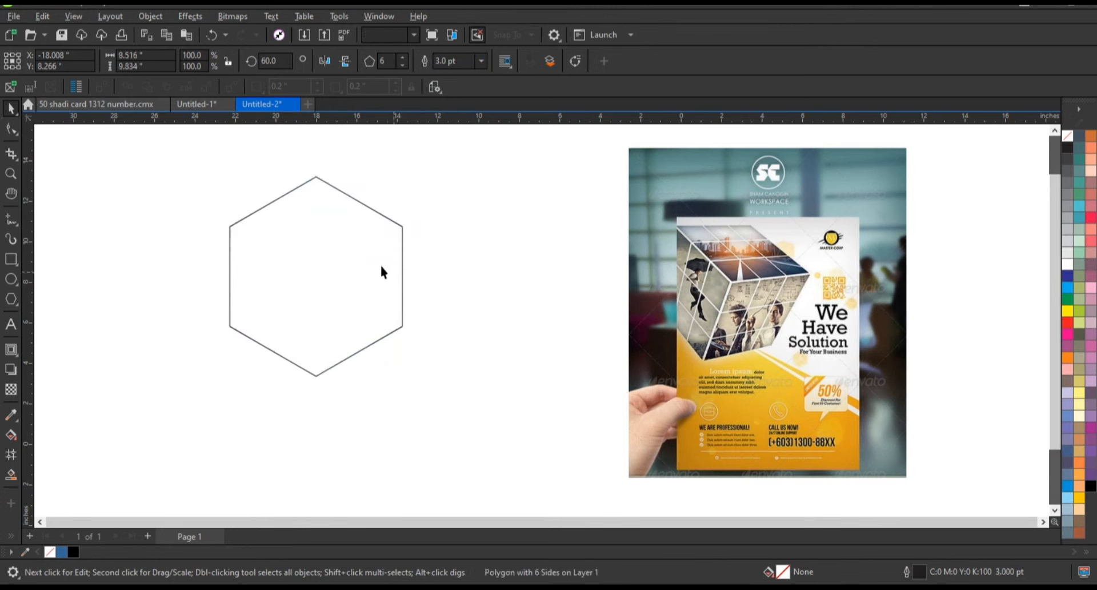
{"action": "left_click", "coordinate": [382, 266]}
{"action": "left_click_drag", "start_coordinate": [351, 230], "coordinate": [373, 175]}
{"action": "key", "text": "ctrl+z"}
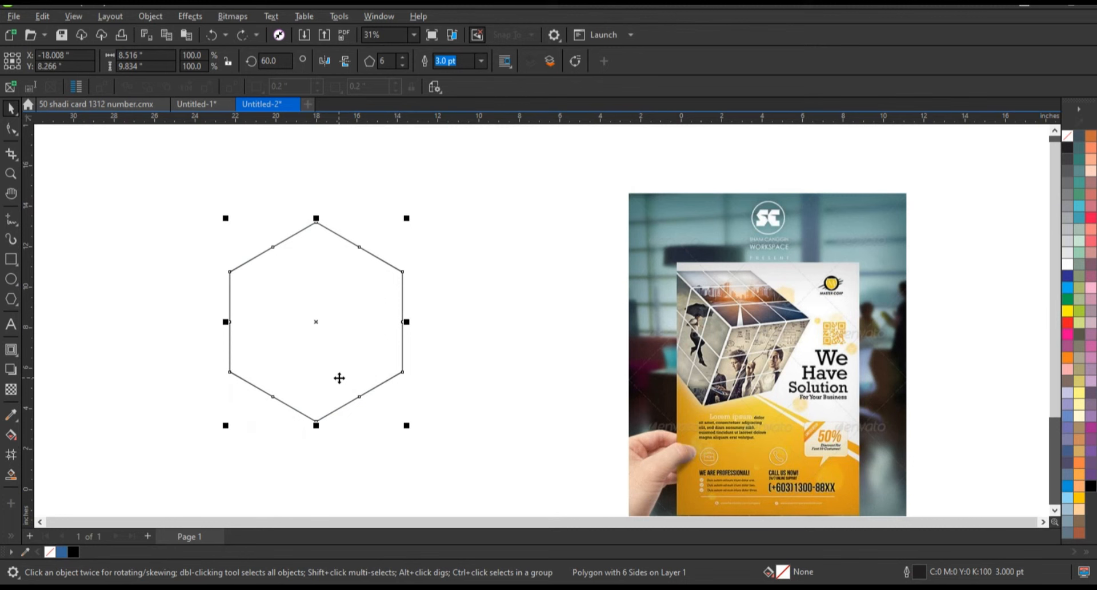
- Draw lines inside the hexagon outlining the cube's top face and its front vertical edge
{"action": "left_click_drag", "start_coordinate": [339, 378], "coordinate": [348, 284]}
{"action": "left_click", "coordinate": [154, 313]}
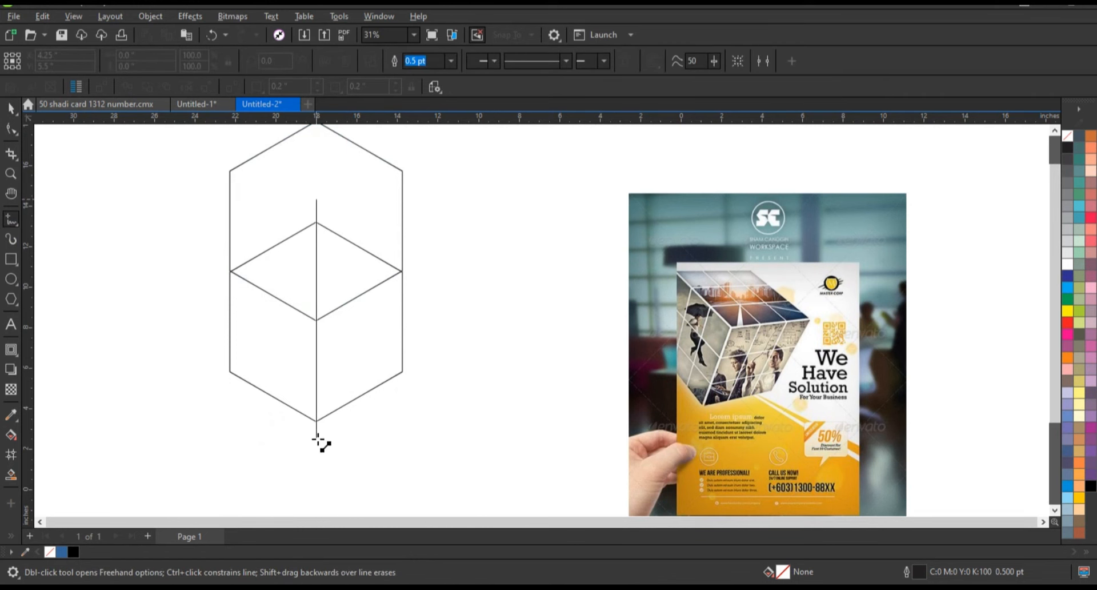
{"action": "left_click", "coordinate": [316, 439]}
{"action": "key", "text": "space"}
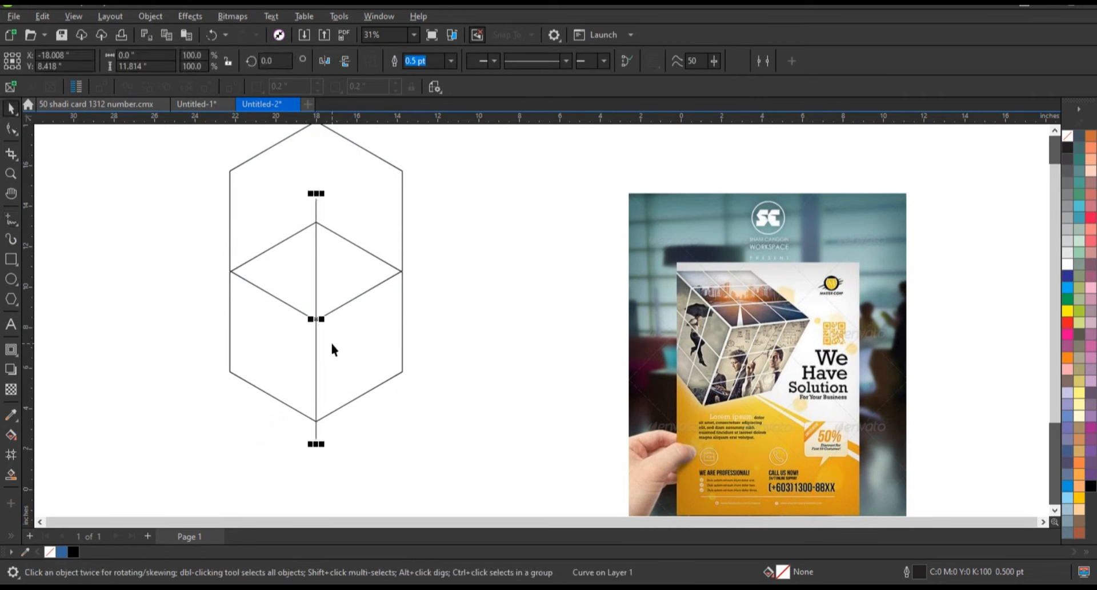
- Shorten the vertical line so it starts at the hexagon's centre
{"action": "left_click", "coordinate": [419, 371]}
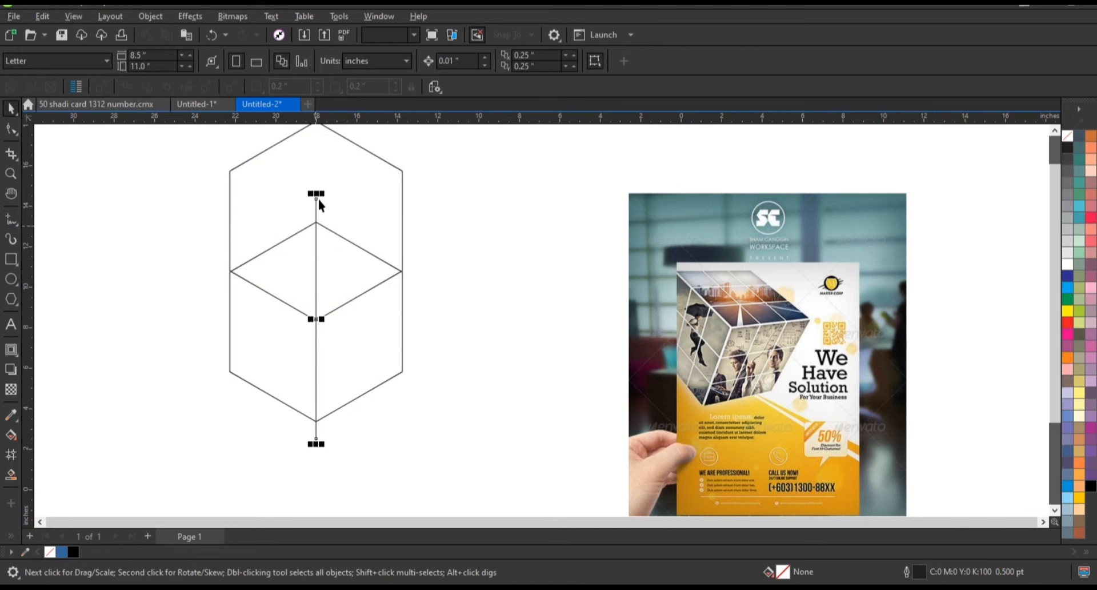
{"action": "left_click_drag", "start_coordinate": [316, 194], "coordinate": [319, 314]}
{"action": "left_click", "coordinate": [453, 348]}
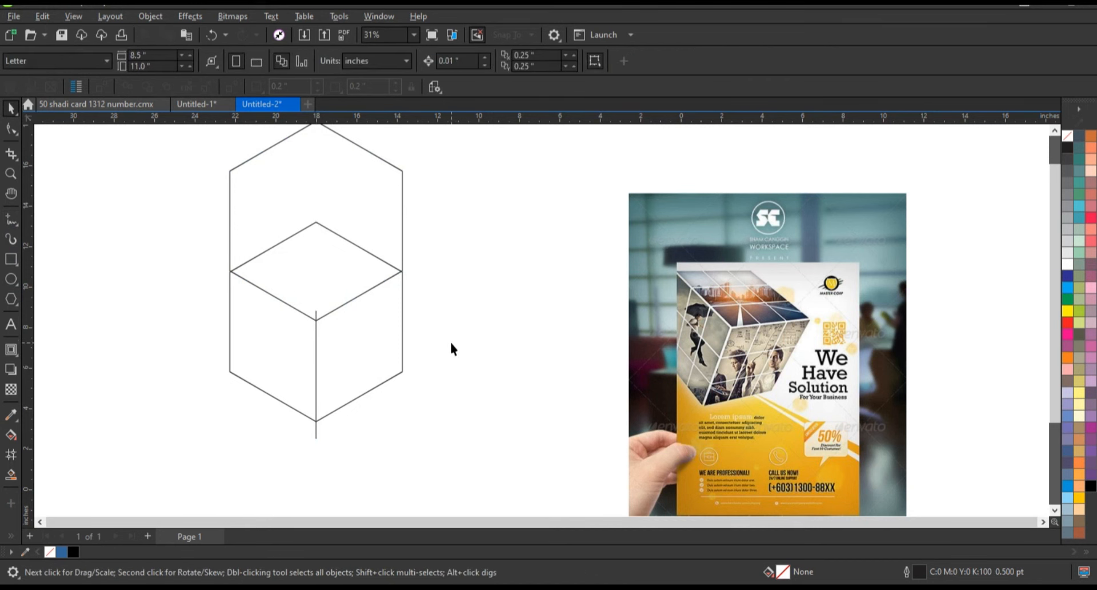
- Fill the cube's three faces with blue using Smart Fill
{"action": "left_click", "coordinate": [10, 479]}
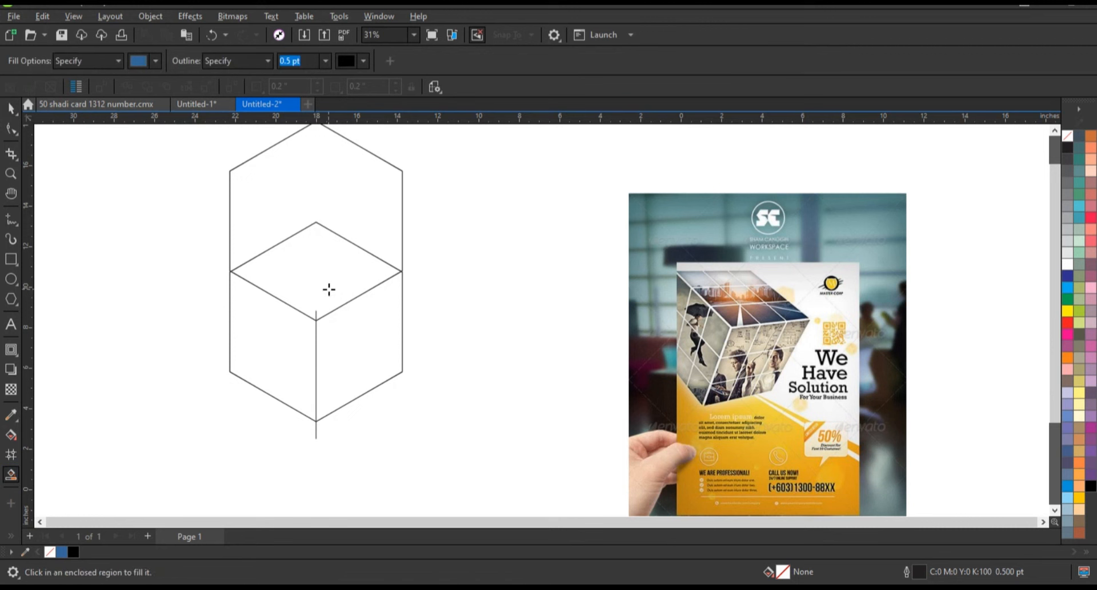
{"action": "left_click", "coordinate": [328, 289]}
{"action": "left_click", "coordinate": [345, 350]}
{"action": "left_click", "coordinate": [282, 344]}
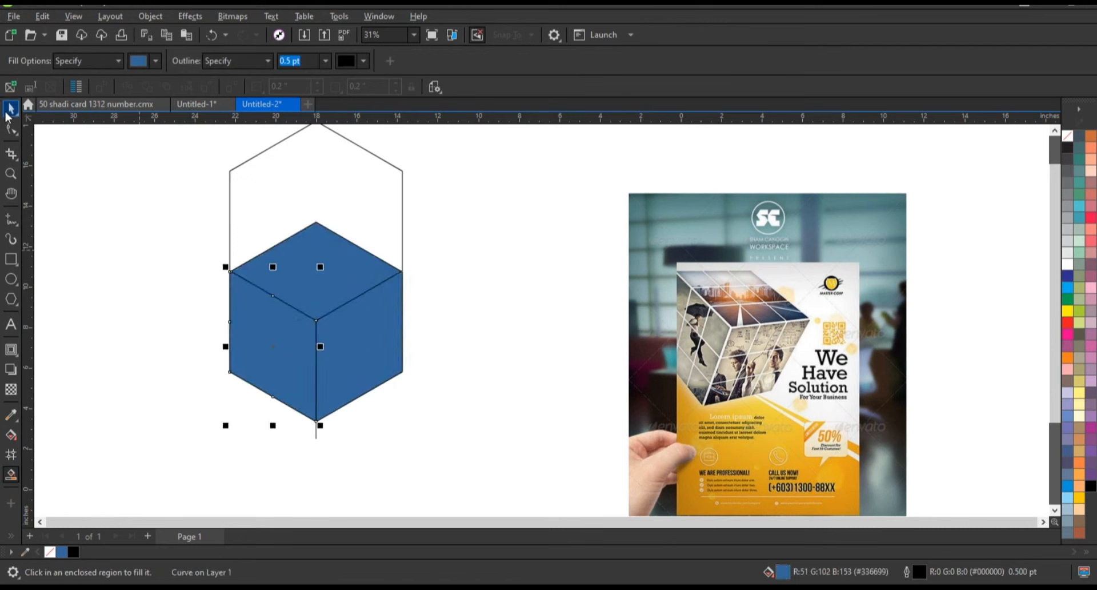
- Delete the original hexagon outline behind the filled faces
{"action": "left_click", "coordinate": [310, 200]}
{"action": "key", "text": "Delete"}
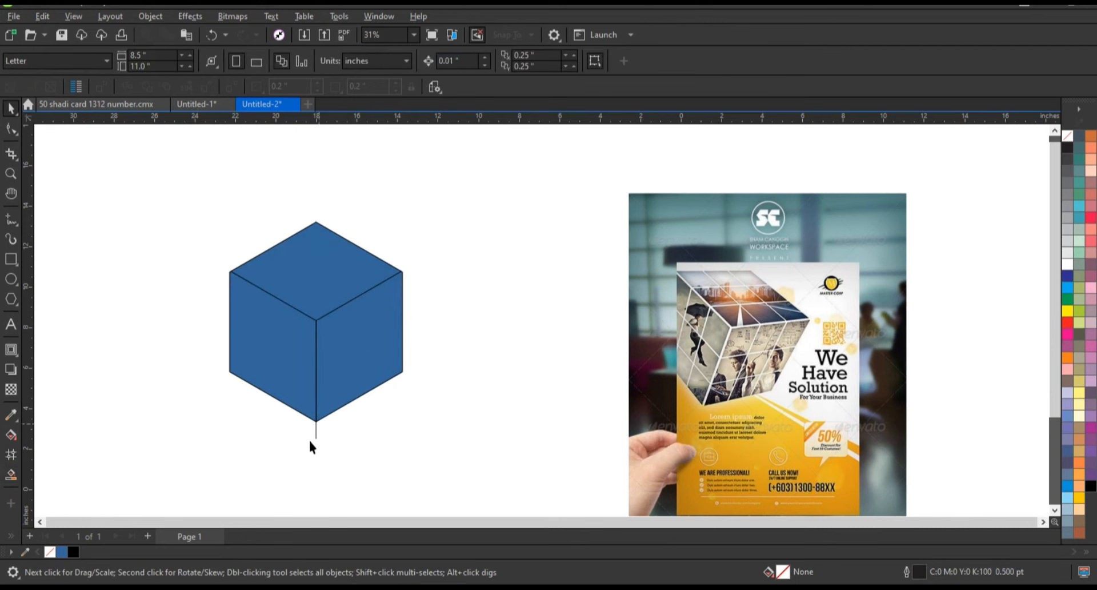
{"action": "key", "text": "Delete"}
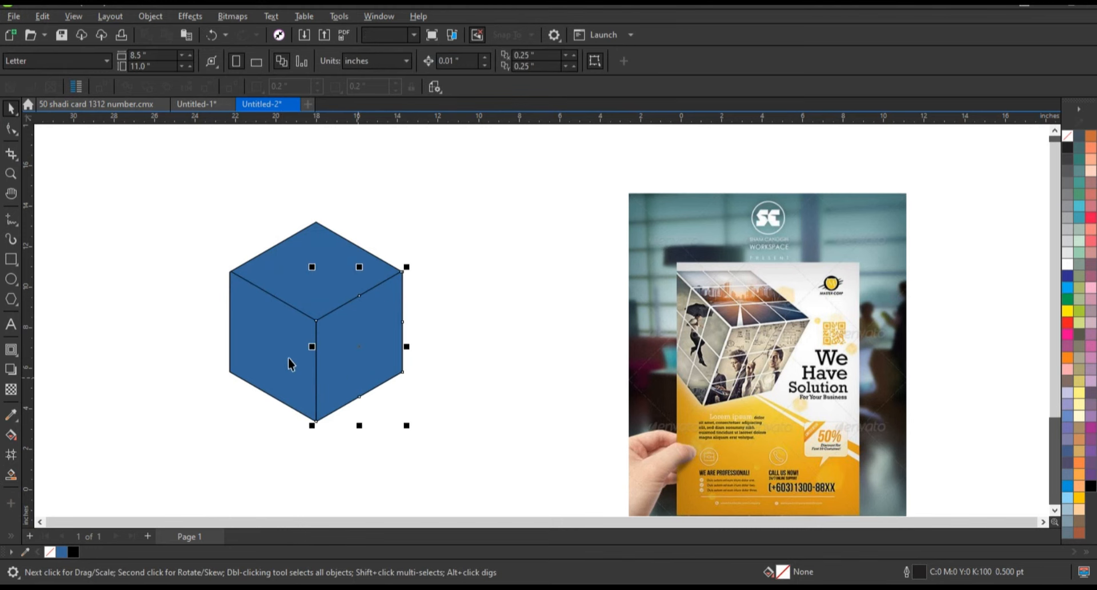
- Select and delete the leftover construction lines, including the stub below the cube
{"action": "left_click", "coordinate": [289, 359], "text": "shift"}
{"action": "left_click", "coordinate": [342, 274], "text": "shift"}
{"action": "left_click_drag", "start_coordinate": [356, 278], "coordinate": [209, 279]}
{"action": "left_click_drag", "start_coordinate": [411, 431], "coordinate": [407, 426]}
{"action": "key", "text": "Delete"}
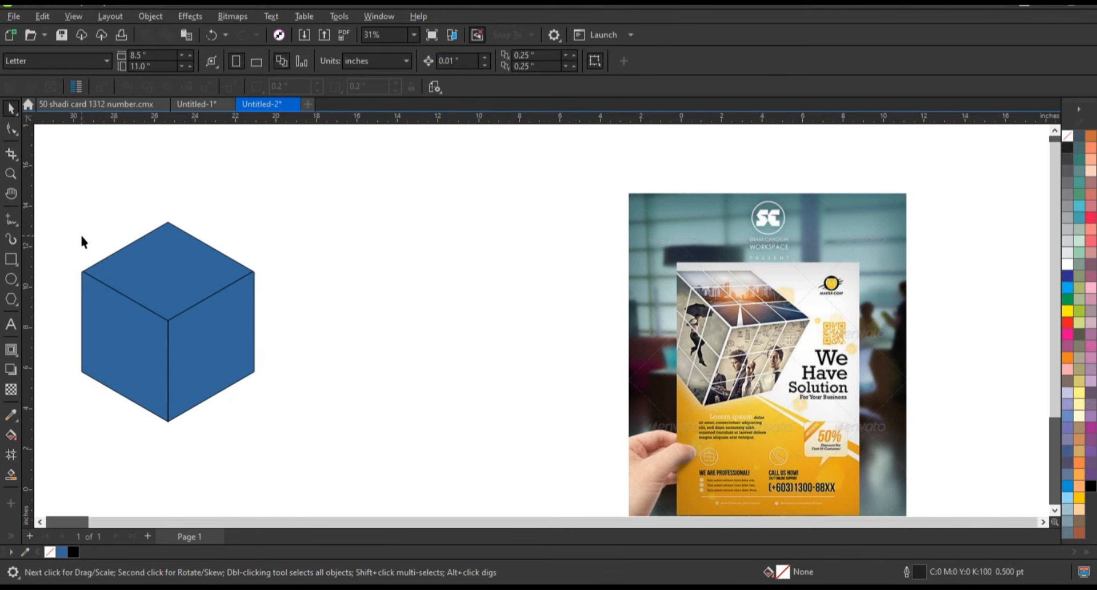
- Move the cube to the right and recolour its faces light grey
{"action": "left_click_drag", "start_coordinate": [168, 320], "coordinate": [360, 326]}
{"action": "left_click", "coordinate": [1067, 220]}
{"action": "left_click", "coordinate": [522, 257]}
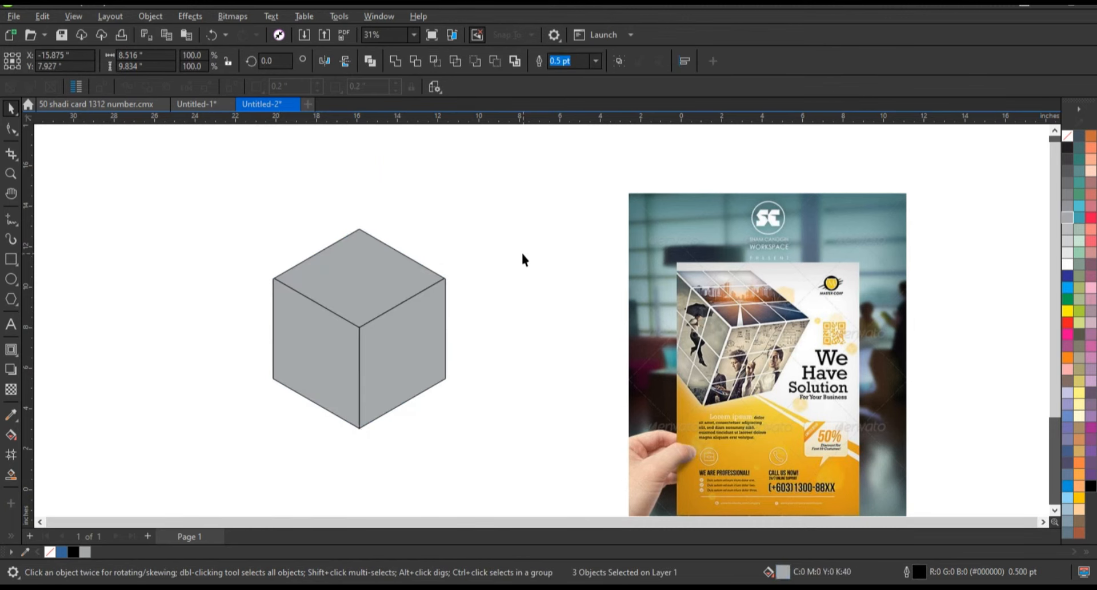
- Draw a long, thin horizontal rectangle above the cube
{"action": "left_click", "coordinate": [12, 260]}
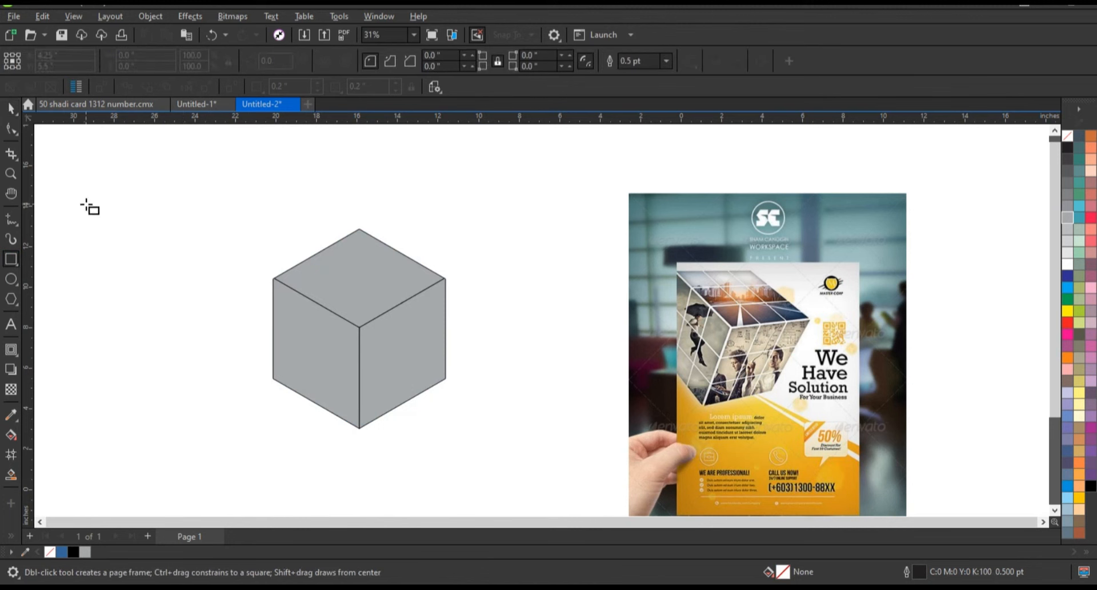
{"action": "left_click_drag", "start_coordinate": [167, 210], "coordinate": [298, 205]}
{"action": "left_click", "coordinate": [11, 111]}
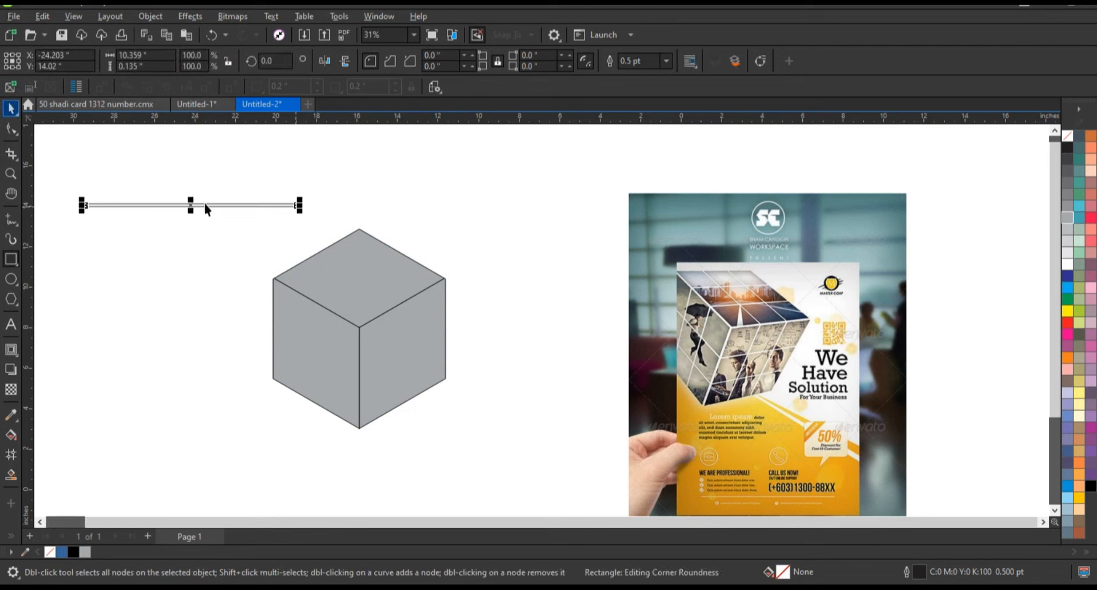
- Duplicate the bar below the original and combine both bars
{"action": "left_click_drag", "start_coordinate": [206, 209], "coordinate": [205, 241]}
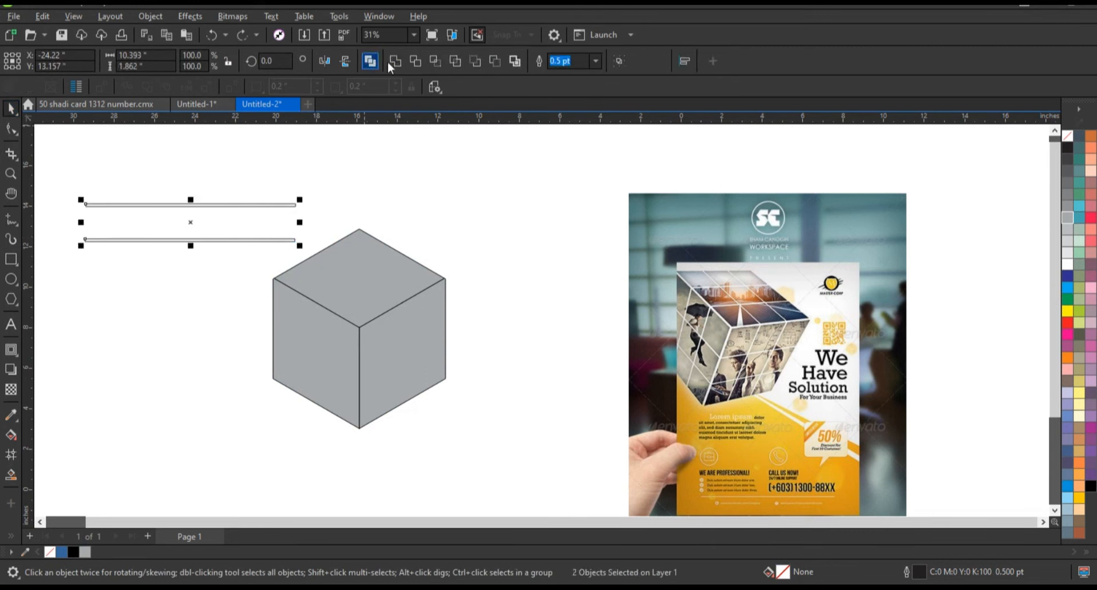
{"action": "key", "text": "ctrl+l"}
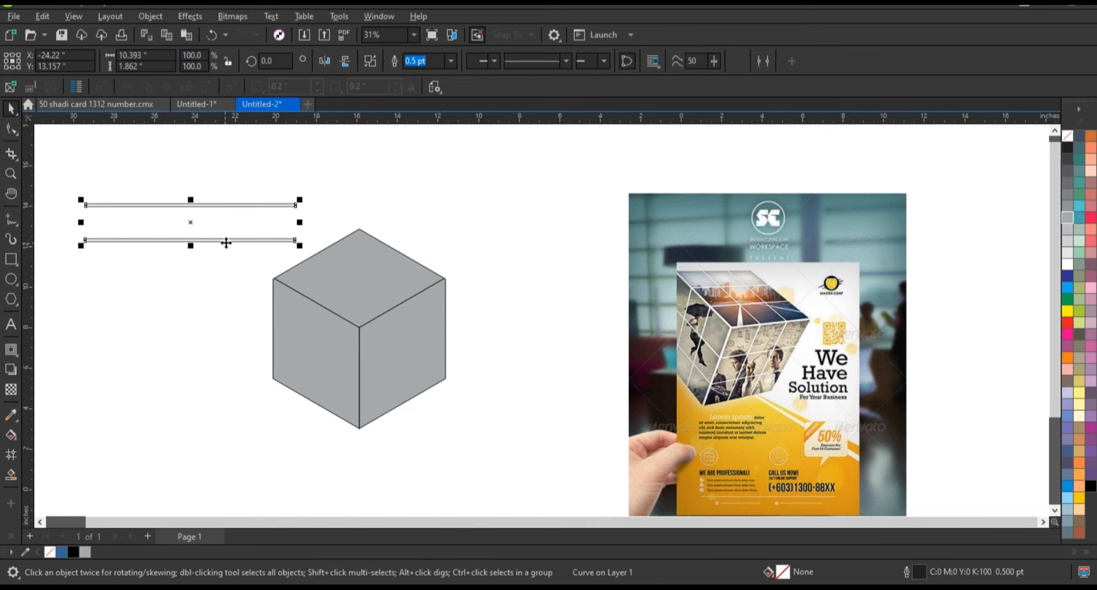
{"action": "left_click_drag", "start_coordinate": [300, 222], "coordinate": [213, 276]}
{"action": "left_click", "coordinate": [278, 206]}
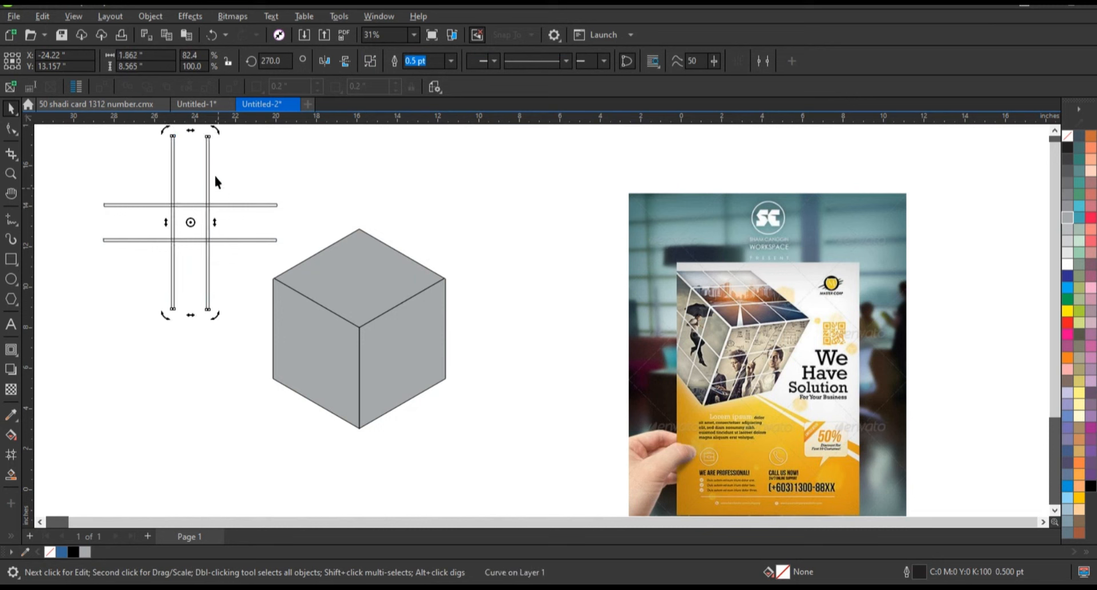
{"action": "left_click", "coordinate": [274, 240]}
{"action": "left_click", "coordinate": [267, 269]}
{"action": "key", "text": "ctrl+z"}
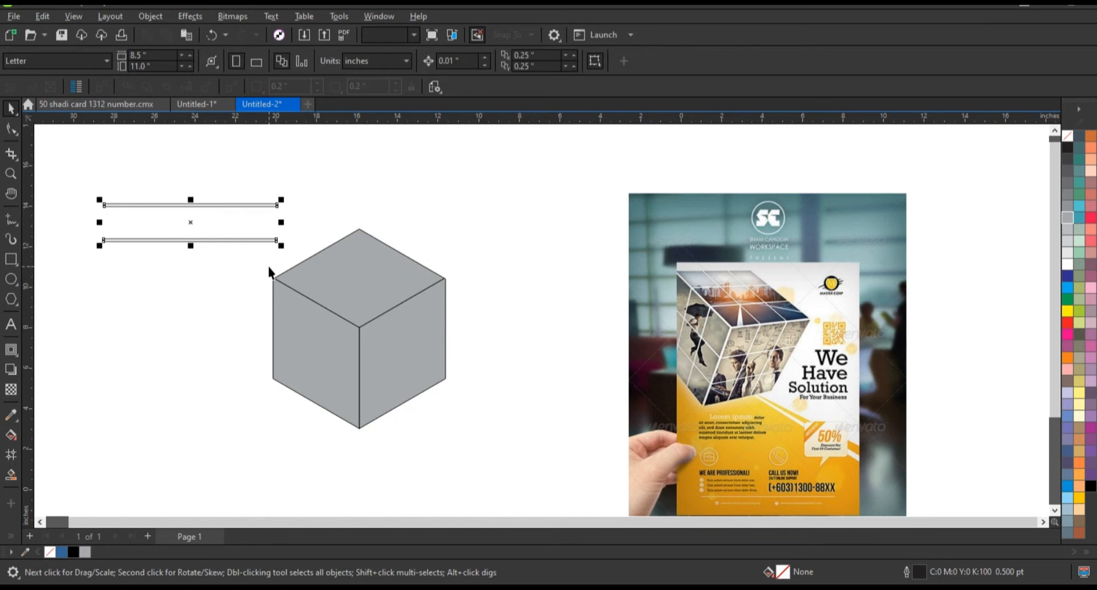
- Resize the bars into a square hash grid about 5.9 inches wide and weld the bars together
{"action": "left_click_drag", "start_coordinate": [282, 223], "coordinate": [236, 244]}
{"action": "left_click", "coordinate": [235, 239]}
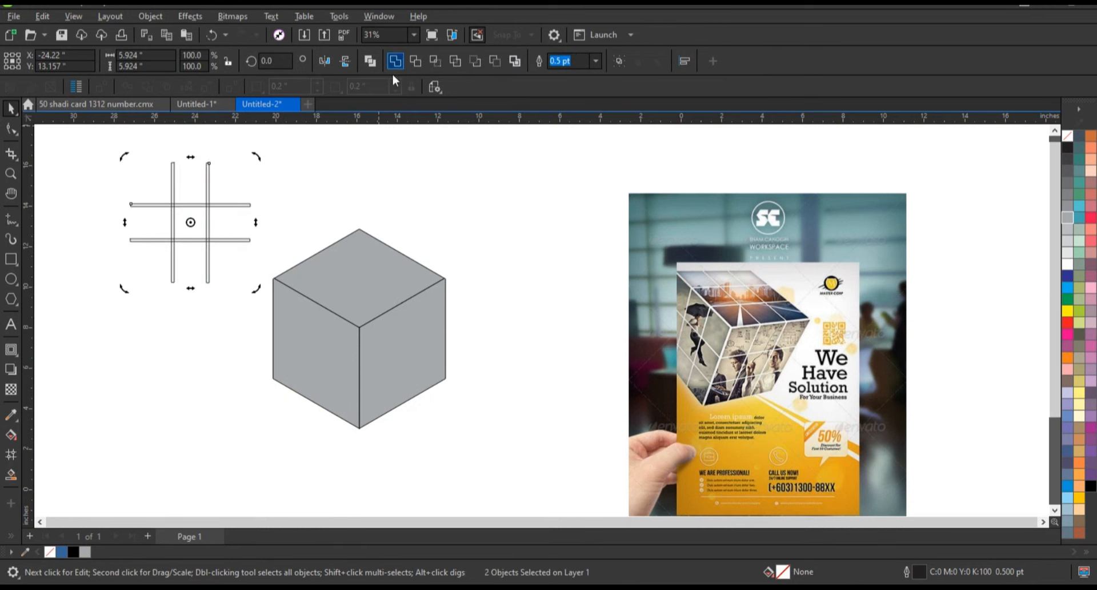
{"action": "left_click", "coordinate": [395, 60]}
- Move the hash grid onto the cube's top face
{"action": "left_click_drag", "start_coordinate": [205, 223], "coordinate": [361, 291]}
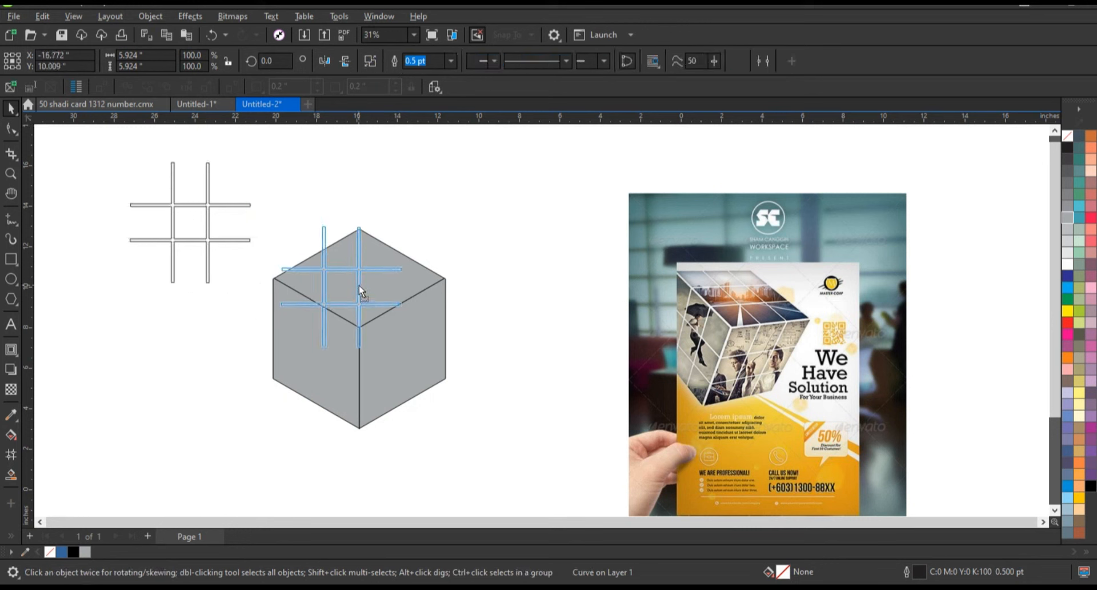
{"action": "left_click_drag", "start_coordinate": [359, 289], "coordinate": [360, 291]}
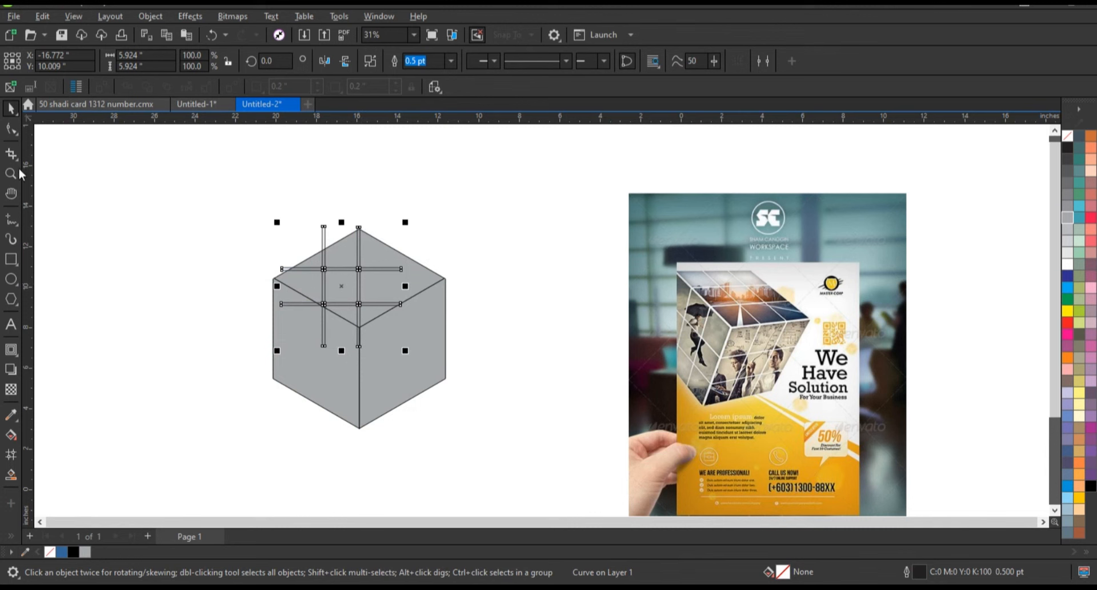
- Fill the hash grid with a pale green colour
{"action": "left_click_drag", "start_coordinate": [222, 173], "coordinate": [906, 412]}
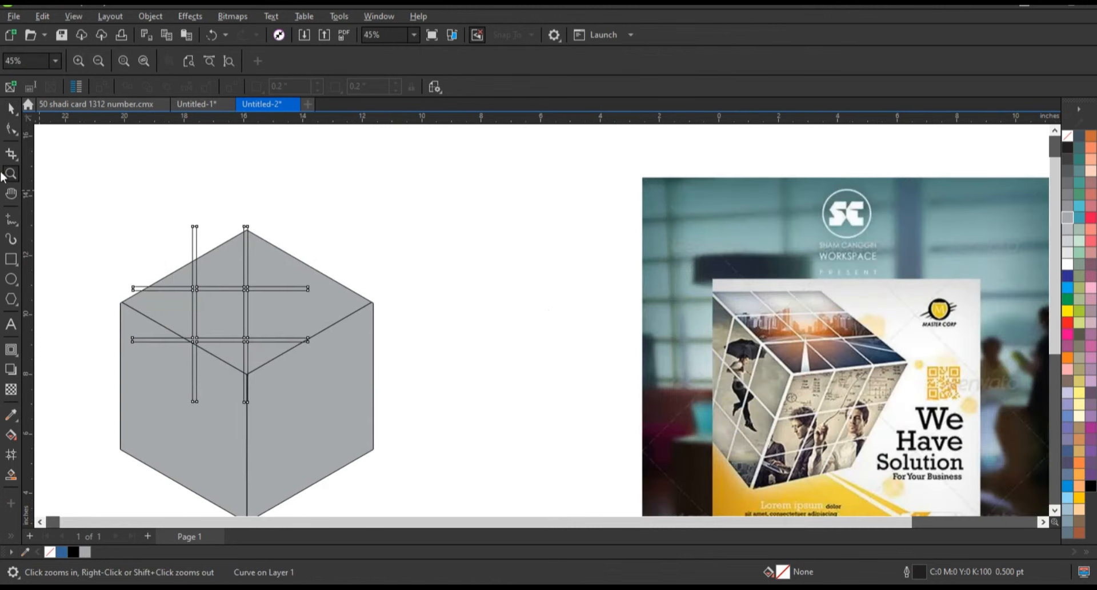
{"action": "key", "text": "space"}
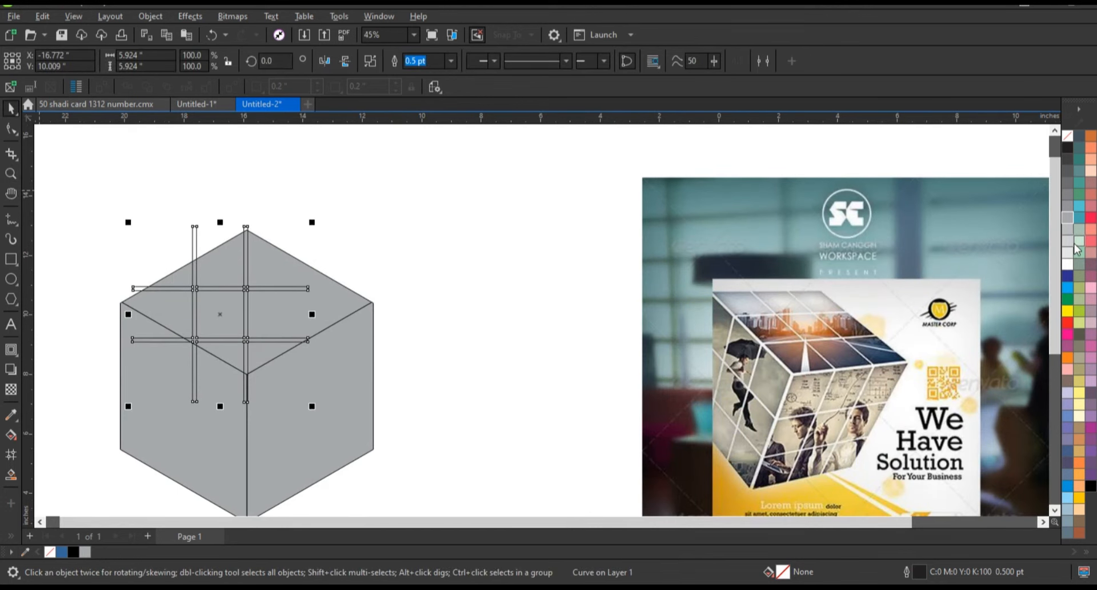
{"action": "left_click", "coordinate": [1075, 246]}
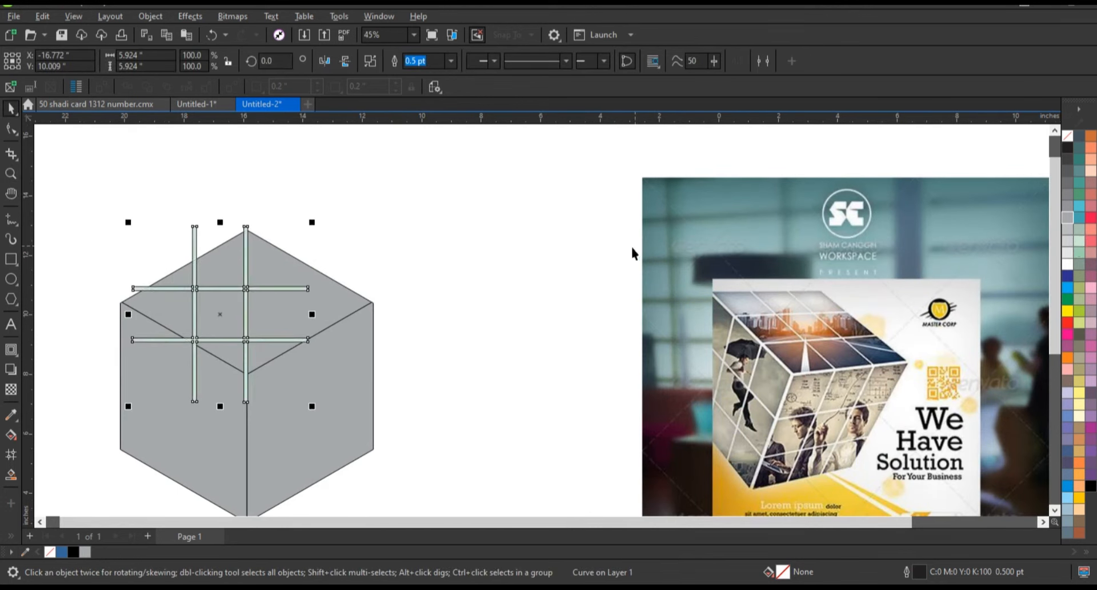
- Apply Add Perspective to the hash grid
{"action": "left_click", "coordinate": [205, 21]}
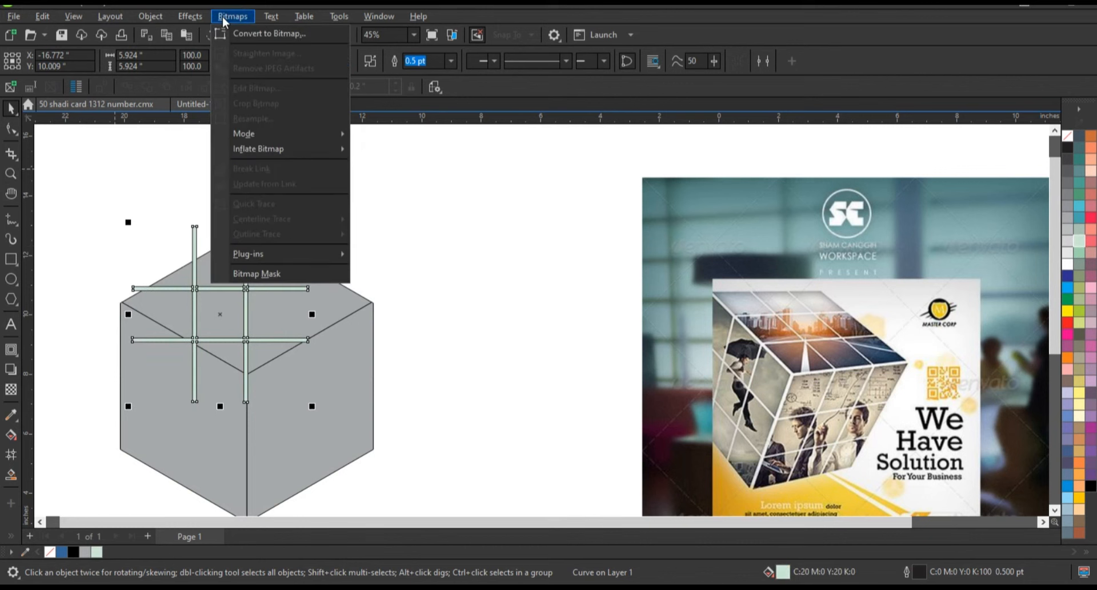
{"action": "mouse_move", "coordinate": [196, 21]}
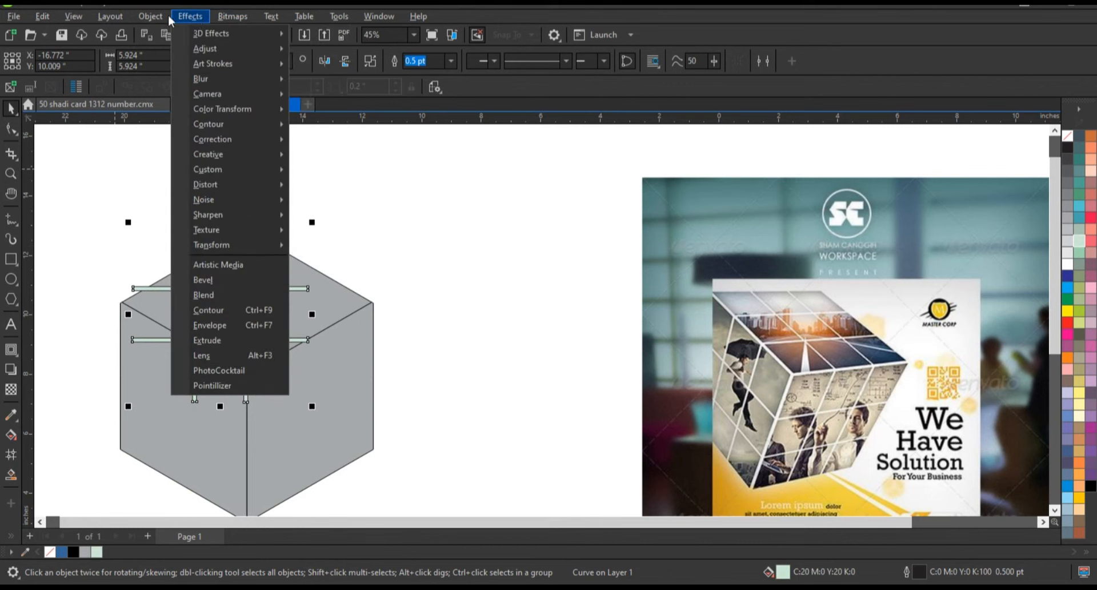
{"action": "mouse_move", "coordinate": [152, 18]}
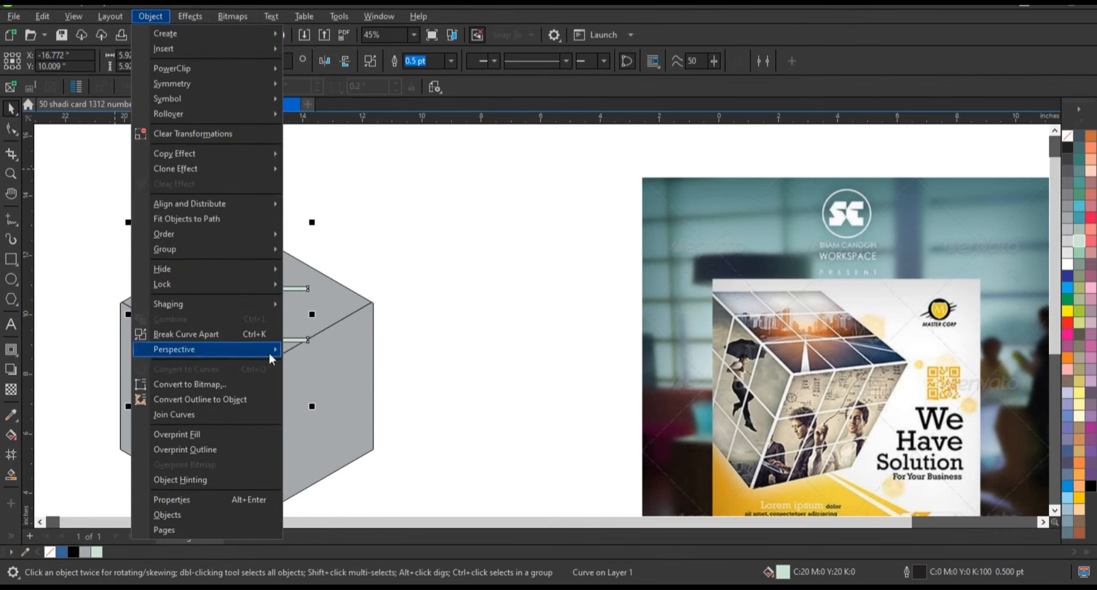
{"action": "mouse_move", "coordinate": [272, 359]}
{"action": "left_click", "coordinate": [318, 351]}
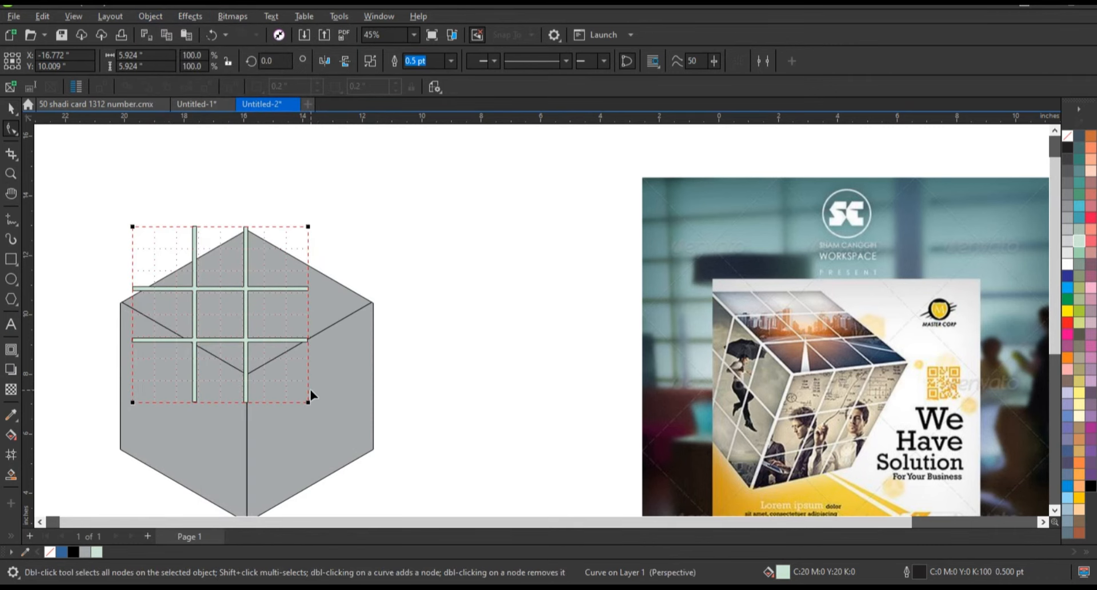
- Drag the grid's perspective corners so the grid fits the cube's top face
{"action": "left_click", "coordinate": [363, 306]}
{"action": "left_click", "coordinate": [260, 336]}
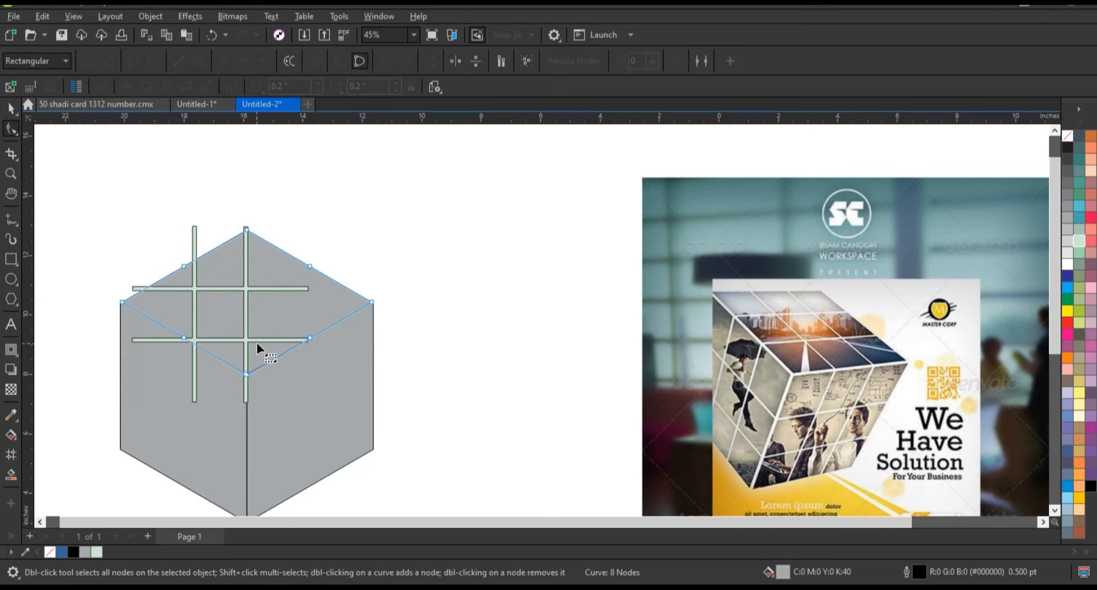
{"action": "left_click", "coordinate": [270, 339]}
{"action": "left_click_drag", "start_coordinate": [308, 401], "coordinate": [370, 304]}
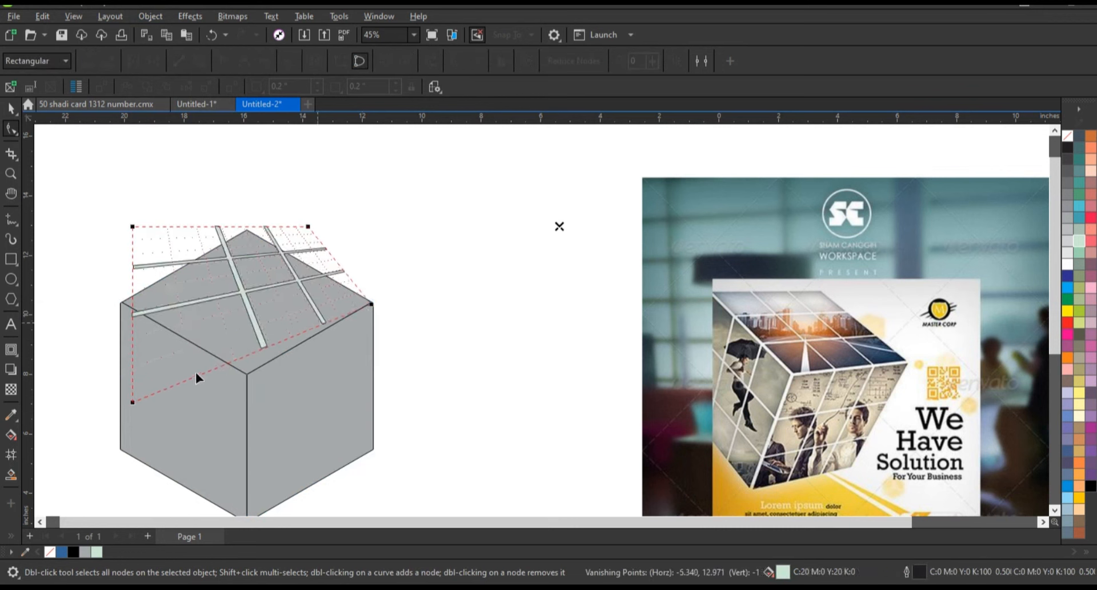
{"action": "left_click_drag", "start_coordinate": [129, 404], "coordinate": [247, 375]}
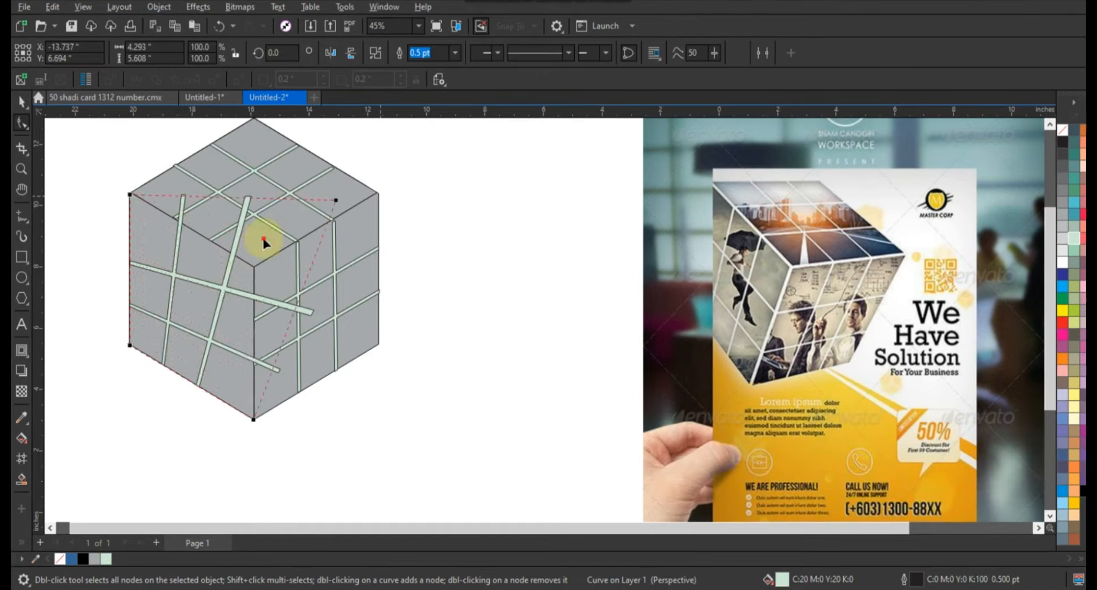
{"action": "left_click_drag", "start_coordinate": [248, 241], "coordinate": [255, 268]}
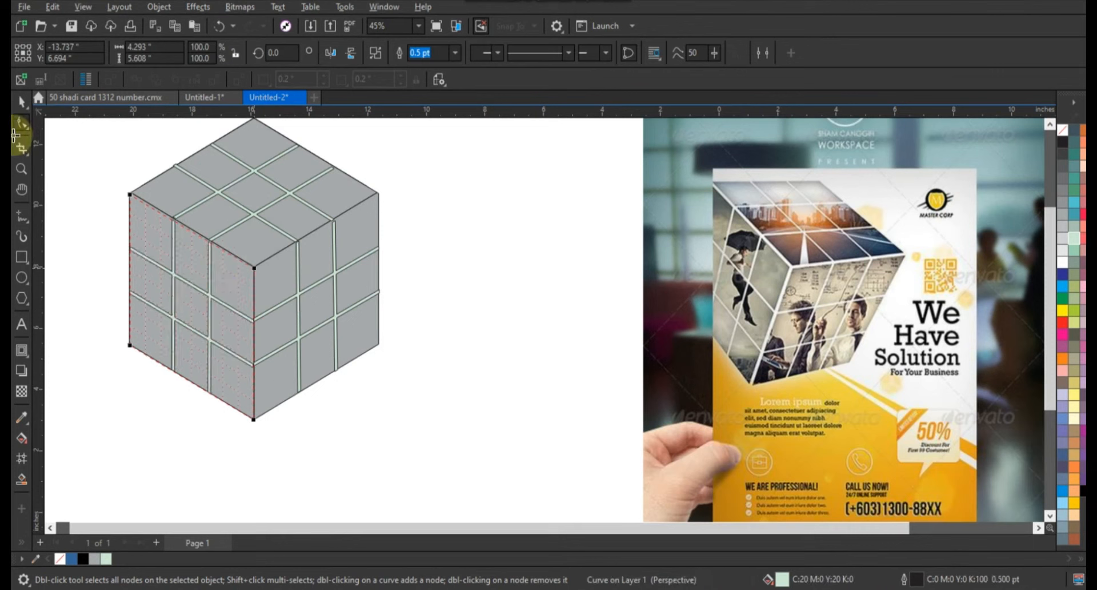
{"action": "left_click", "coordinate": [20, 104]}
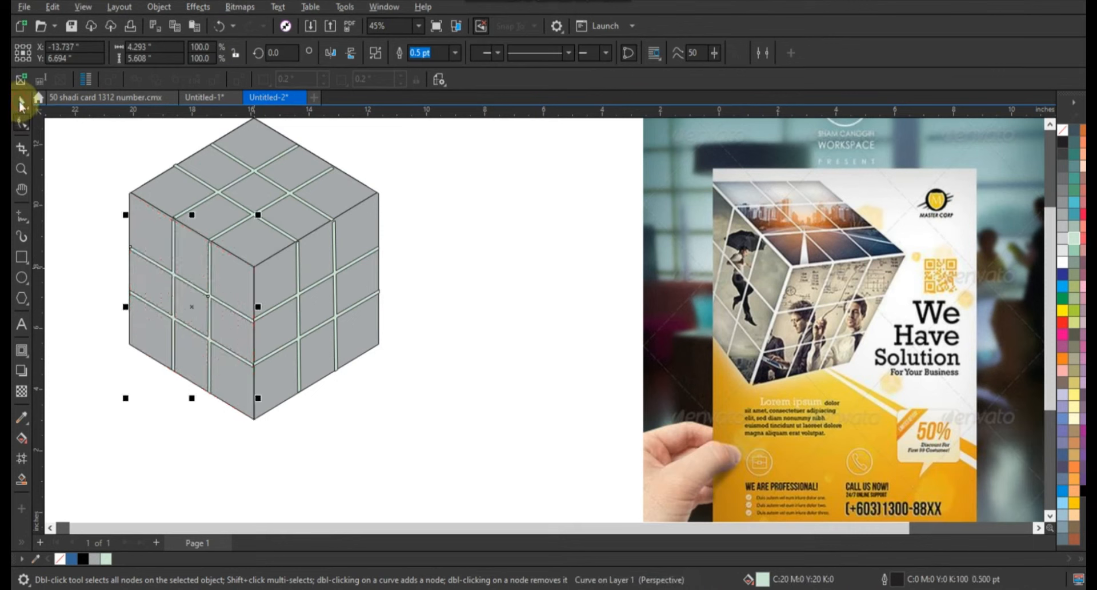
- Shrink the top face grid slightly and repeat the same scaling on the right and left face grids
{"action": "left_click", "coordinate": [422, 237]}
{"action": "left_click", "coordinate": [286, 225]}
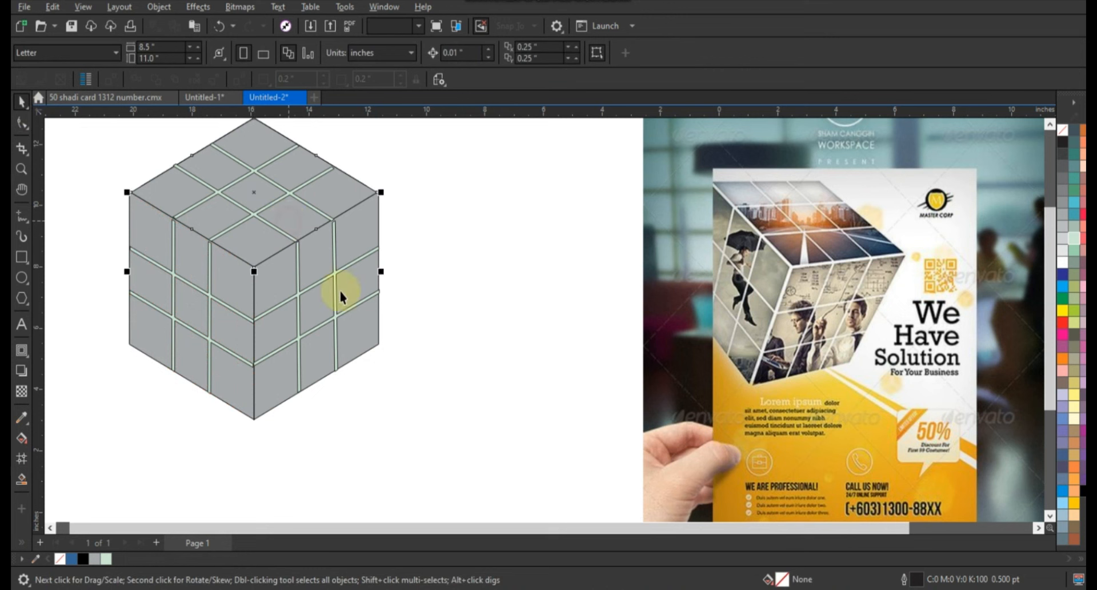
{"action": "left_click_drag", "start_coordinate": [380, 276], "coordinate": [374, 276]}
{"action": "left_click", "coordinate": [372, 260]}
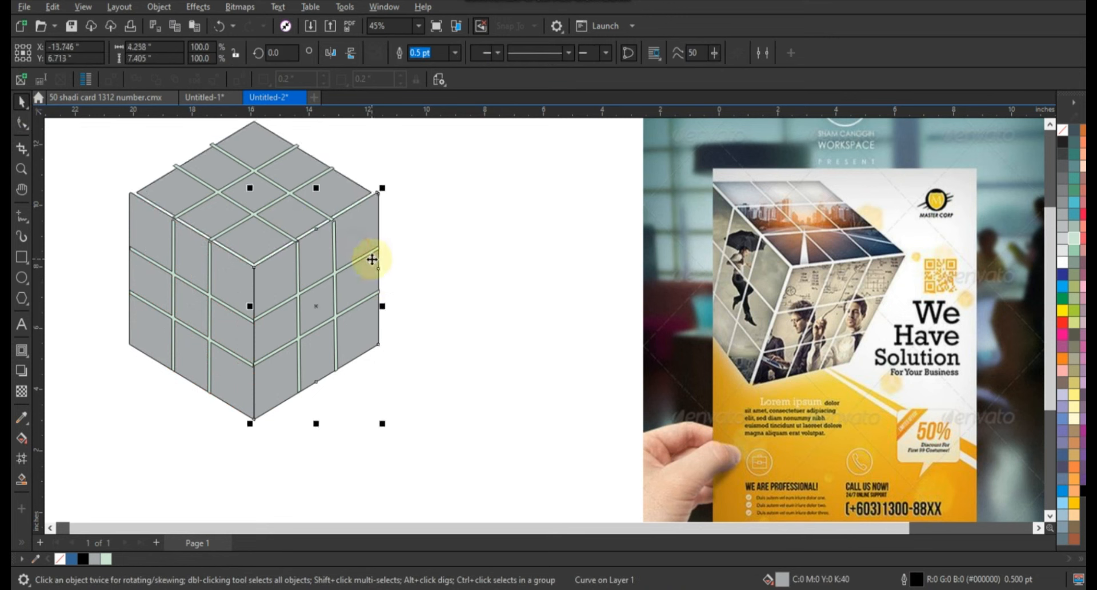
{"action": "key", "text": "ctrl+r"}
{"action": "left_click", "coordinate": [239, 274]}
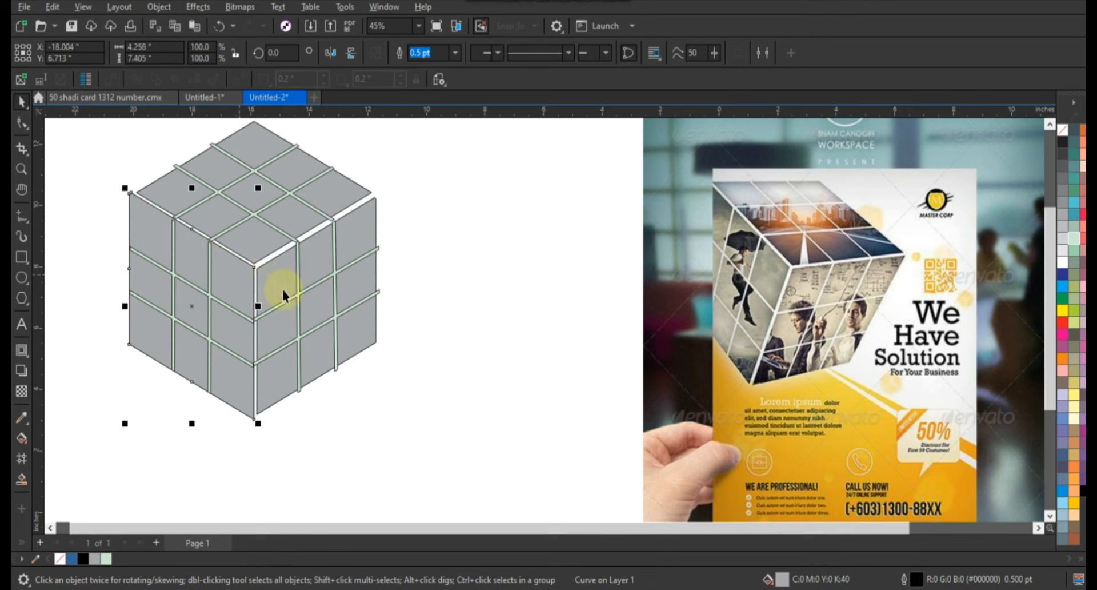
{"action": "key", "text": "ctrl+r"}
{"action": "left_click", "coordinate": [470, 314]}
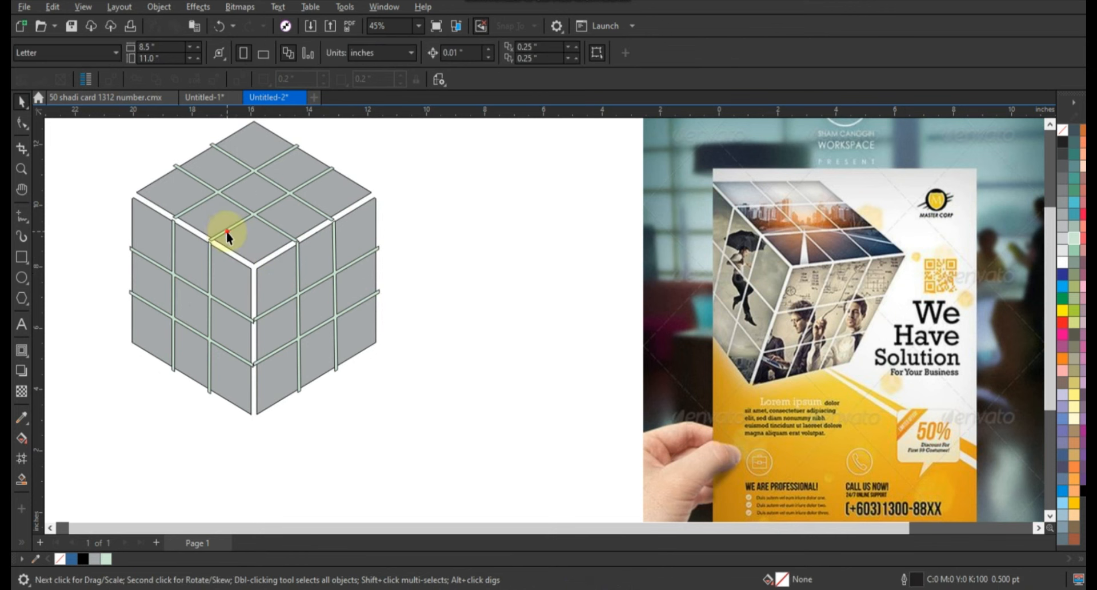
- Trim the cube's top face with its grid so it splits into separate tiles
{"action": "left_click", "coordinate": [225, 231]}
{"action": "left_click", "coordinate": [162, 193], "text": "shift"}
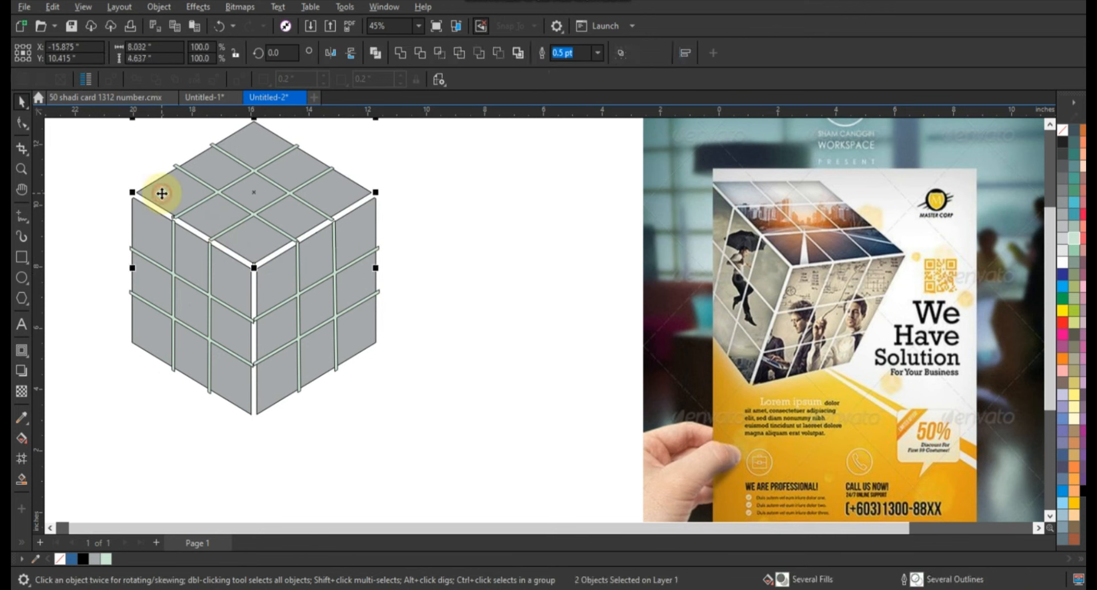
{"action": "left_click", "coordinate": [420, 53]}
{"action": "left_click", "coordinate": [349, 159]}
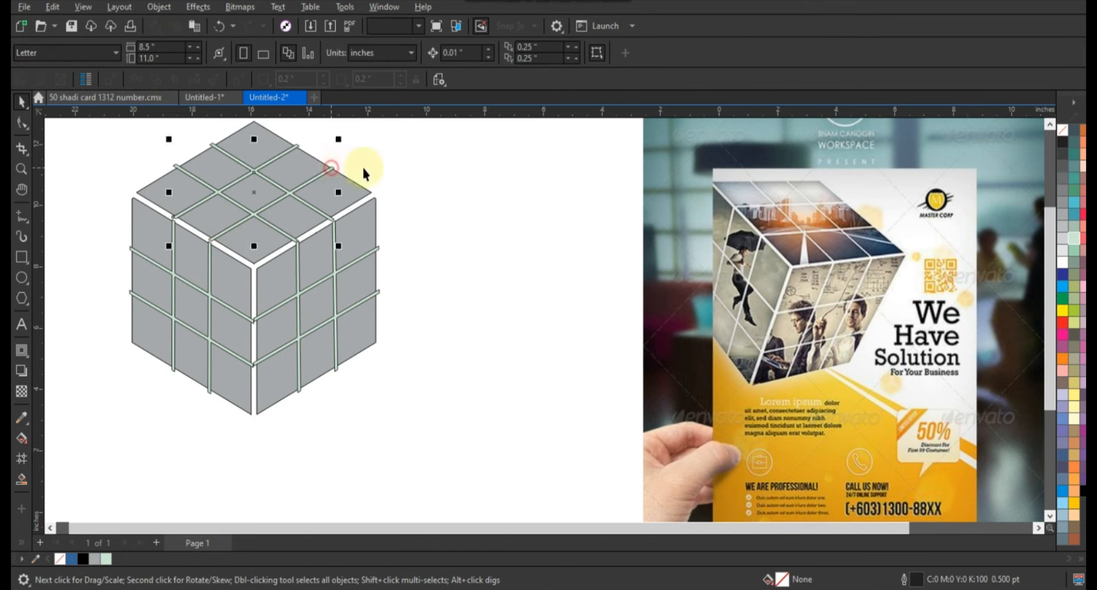
- Trim the cube's right face with its grid into separate tiles
{"action": "left_click", "coordinate": [380, 249]}
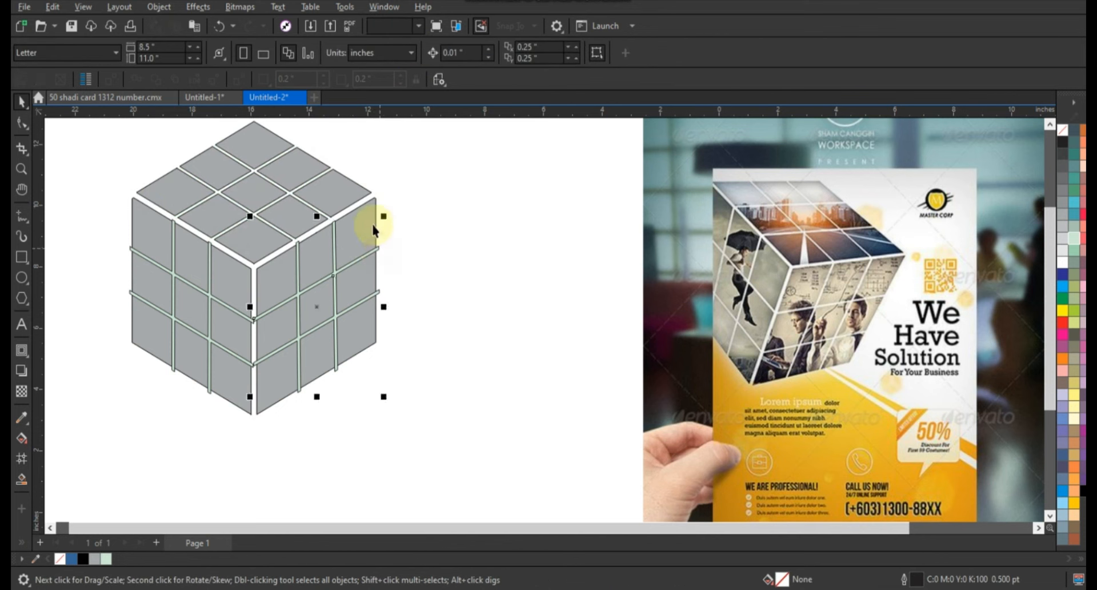
{"action": "left_click", "coordinate": [375, 226], "text": "shift"}
{"action": "left_click", "coordinate": [420, 53]}
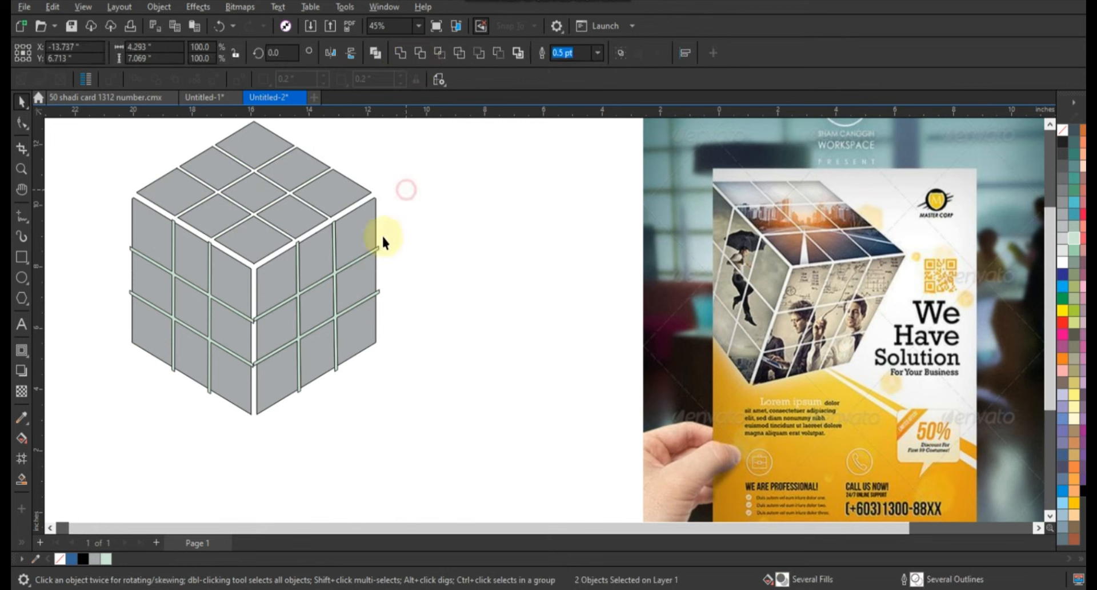
{"action": "left_click", "coordinate": [420, 264]}
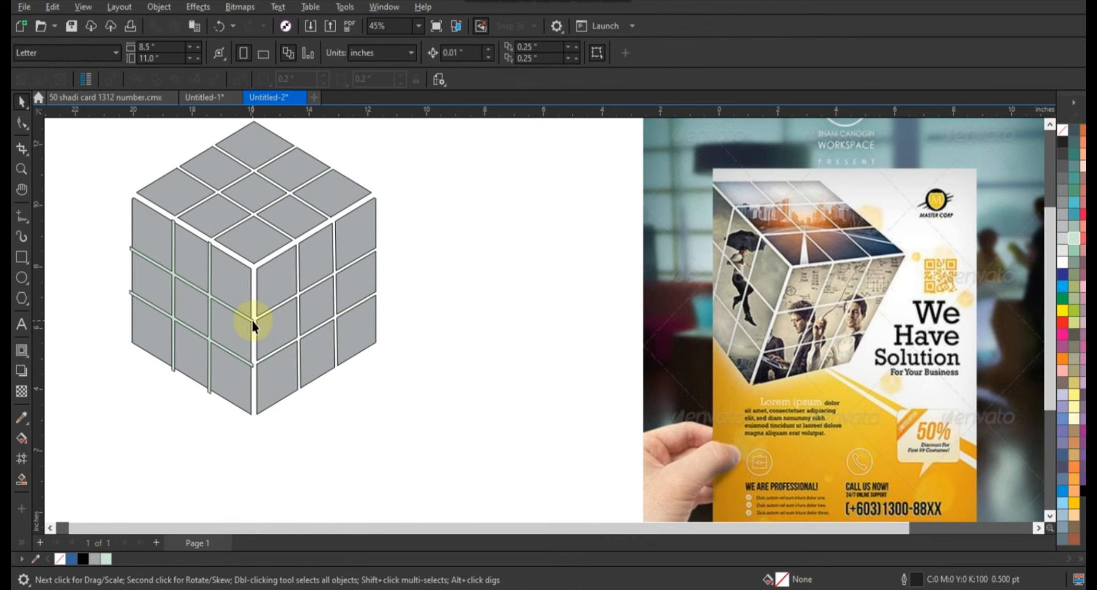
- Trim the cube's left face with its grid and delete the leftover grid
{"action": "left_click", "coordinate": [249, 323]}
{"action": "left_click", "coordinate": [241, 286], "text": "shift"}
{"action": "left_click", "coordinate": [421, 52]}
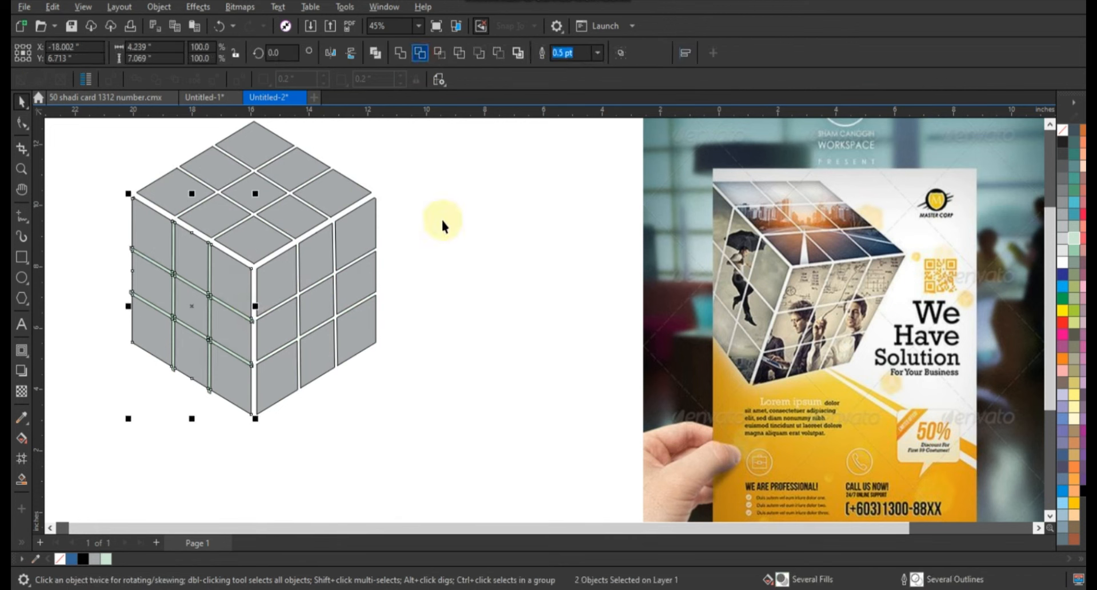
{"action": "left_click", "coordinate": [252, 325]}
{"action": "key", "text": "Delete"}
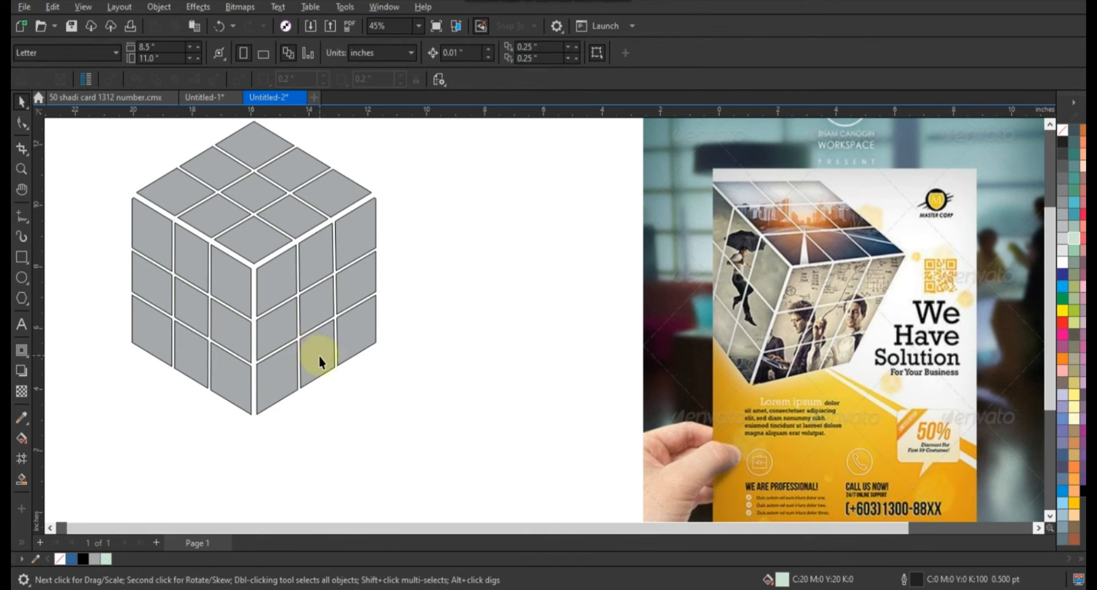
- PowerClip the city skyline photo inside the cube's top face tiles
{"action": "scroll", "coordinate": [293, 369], "scroll_direction": "down", "scroll_amount": 1}
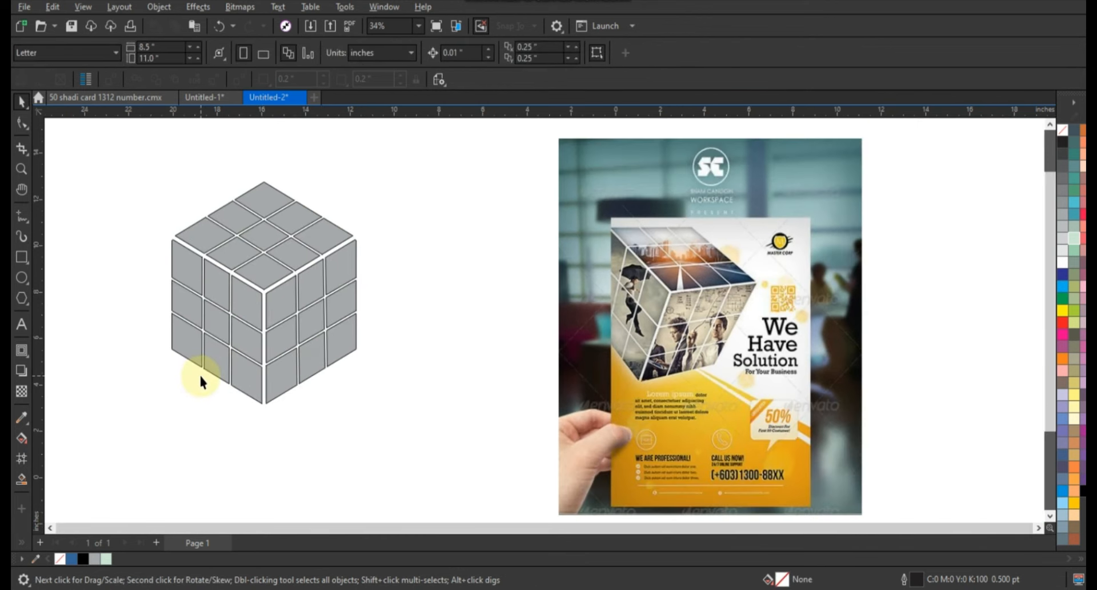
{"action": "scroll", "coordinate": [371, 280], "scroll_direction": "down", "scroll_amount": 1}
{"action": "left_click", "coordinate": [559, 326]}
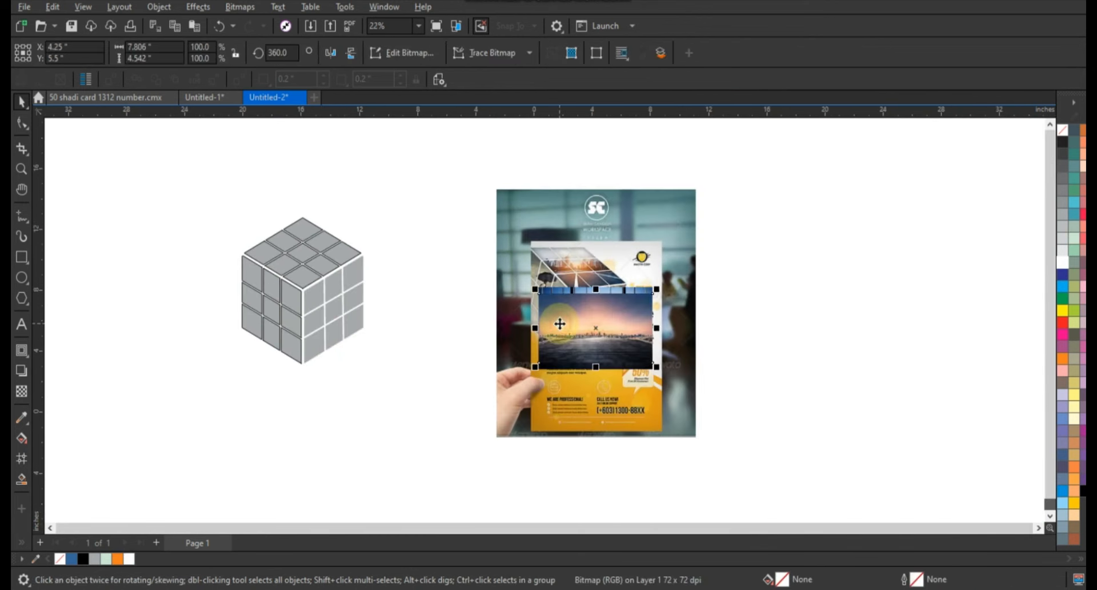
{"action": "key", "text": "alt+c"}
{"action": "key", "text": "w"}
{"action": "key", "text": "p"}
{"action": "left_click", "coordinate": [318, 228]}
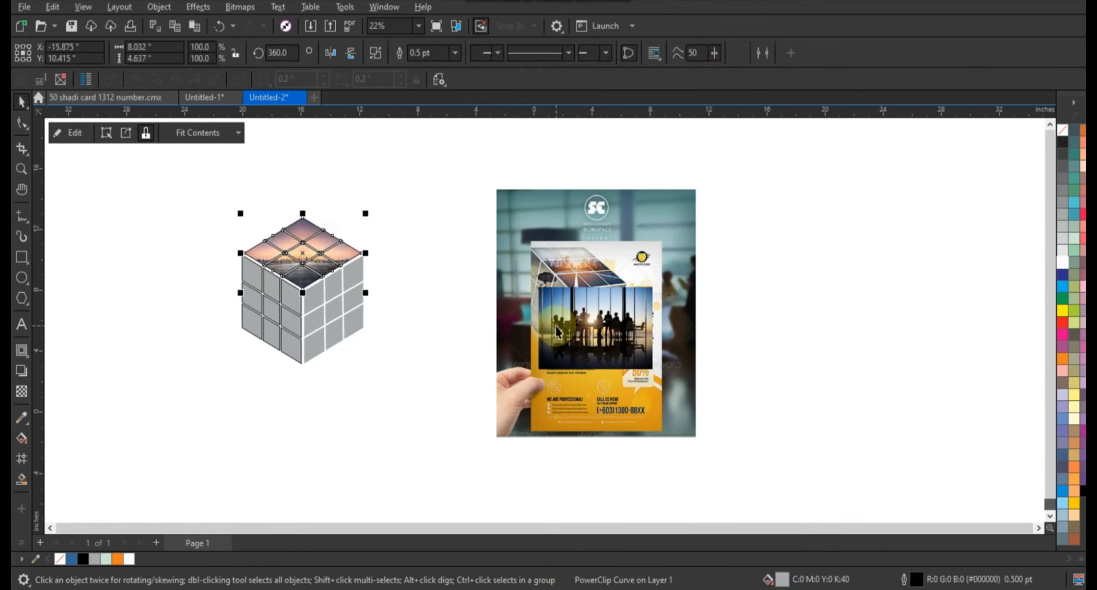
- PowerClip the conference-room silhouette photo inside the cube's right face tiles
{"action": "left_click", "coordinate": [572, 329]}
{"action": "key", "text": "alt+c"}
{"action": "key", "text": "w"}
{"action": "key", "text": "p"}
{"action": "left_click", "coordinate": [280, 303]}
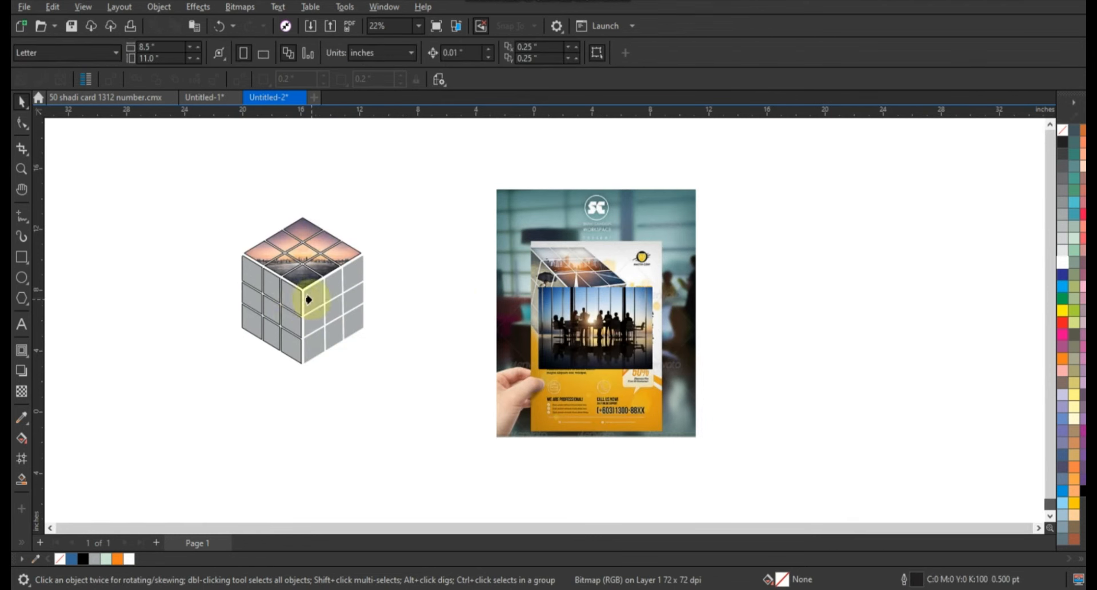
- Reposition the silhouette photo within the right face's PowerClip contents
{"action": "left_click", "coordinate": [312, 300]}
{"action": "double_click", "coordinate": [338, 296]}
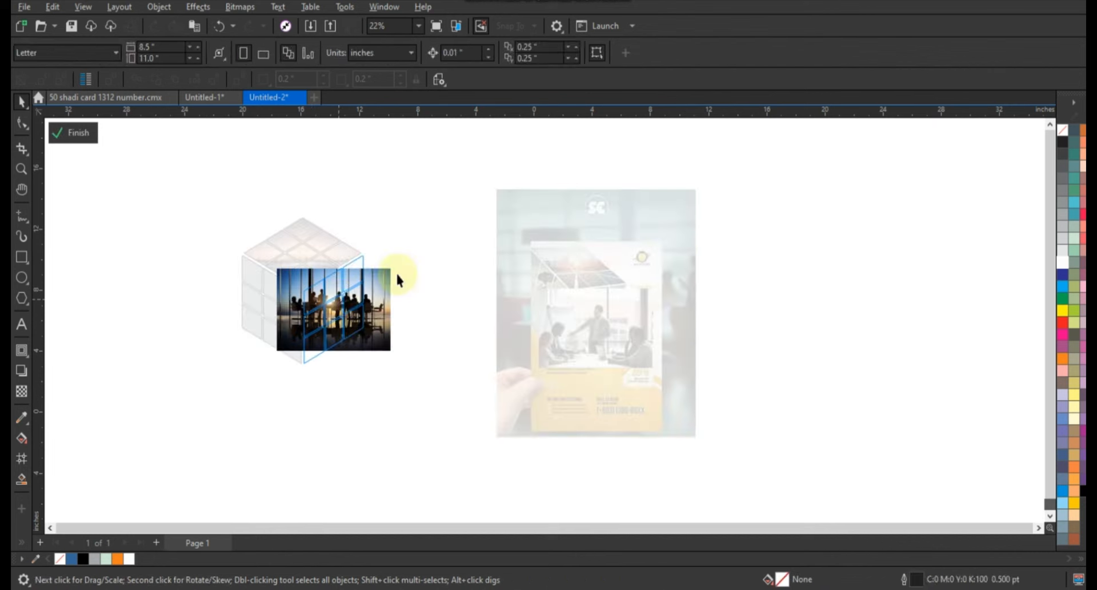
{"action": "left_click", "coordinate": [388, 276]}
{"action": "left_click_drag", "start_coordinate": [396, 263], "coordinate": [417, 249]}
{"action": "left_click", "coordinate": [437, 252], "text": "ctrl"}
- PowerClip the office meeting photo inside the cube's left face tiles
{"action": "left_click", "coordinate": [592, 322]}
{"action": "key", "text": "alt+c"}
{"action": "key", "text": "w"}
{"action": "key", "text": "p"}
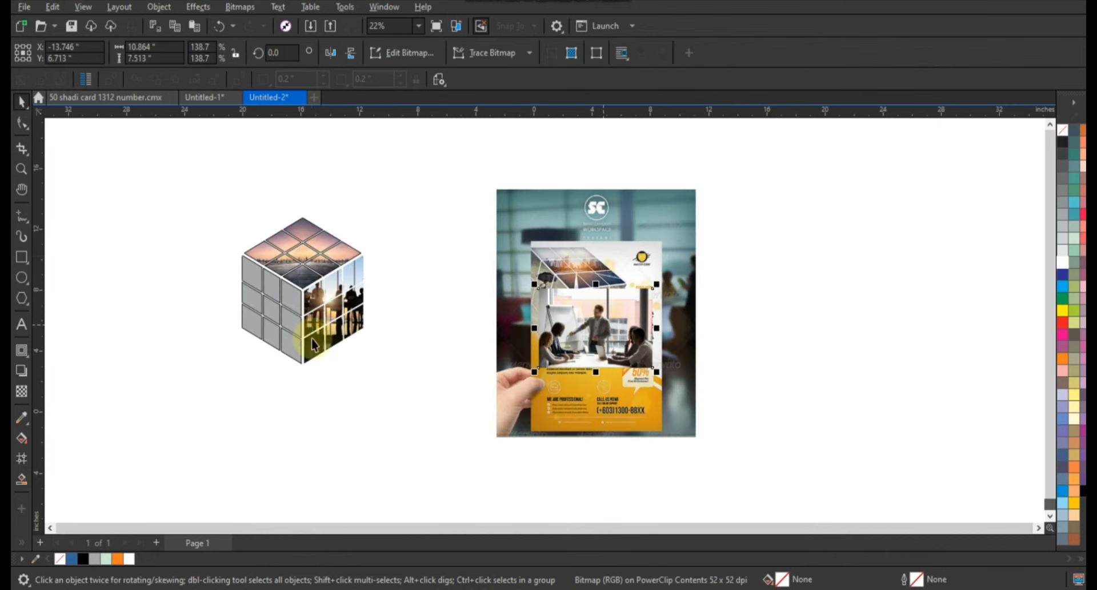
{"action": "left_click", "coordinate": [270, 299]}
- Enlarge the meeting photo within the left face's PowerClip contents
{"action": "double_click", "coordinate": [278, 319]}
{"action": "left_click", "coordinate": [320, 278]}
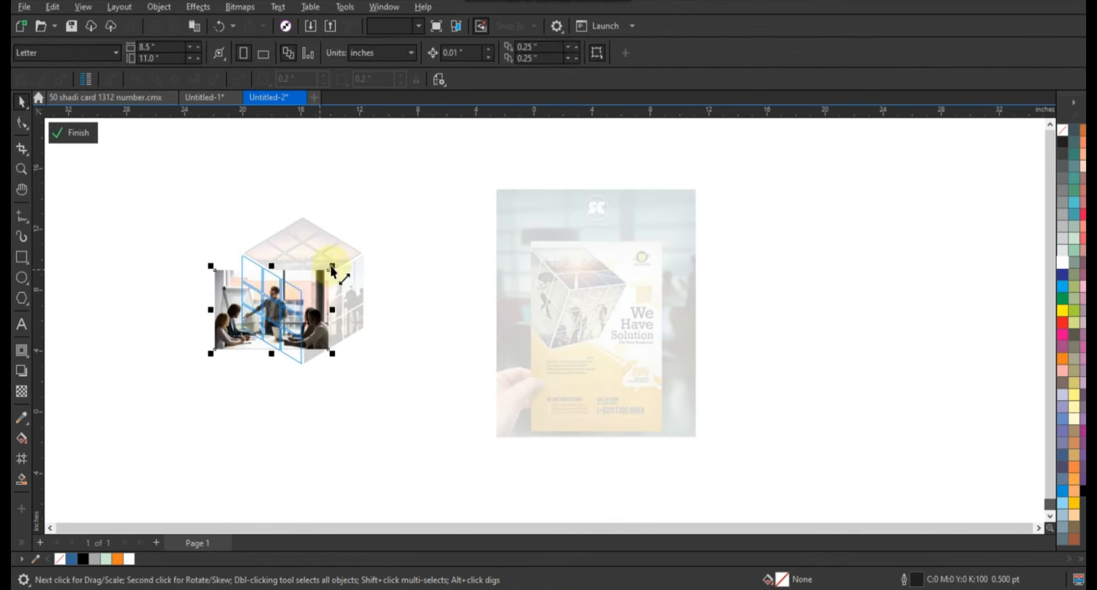
{"action": "left_click_drag", "start_coordinate": [333, 266], "coordinate": [349, 254]}
{"action": "left_click", "coordinate": [203, 235], "text": "ctrl"}
- Remove the outlines from all three cube faces
{"action": "left_click_drag", "start_coordinate": [185, 218], "coordinate": [391, 373]}
{"action": "right_click", "coordinate": [1063, 132]}
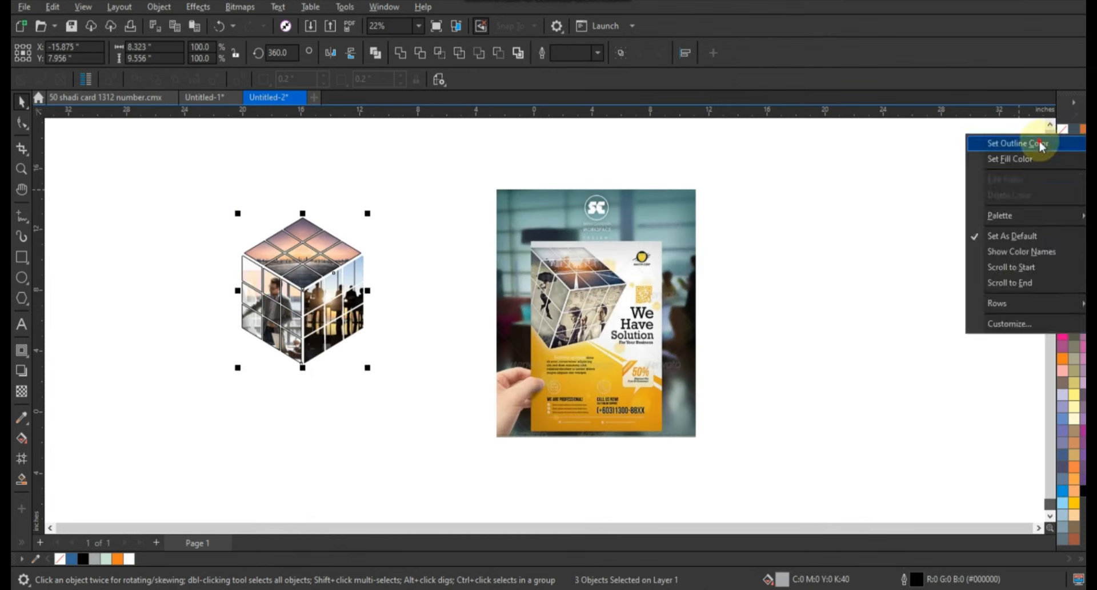
{"action": "left_click", "coordinate": [1040, 146]}
- Draw a hexagon with the Polygon tool beside the cube
{"action": "left_click", "coordinate": [21, 169]}
{"action": "left_click_drag", "start_coordinate": [152, 188], "coordinate": [730, 458]}
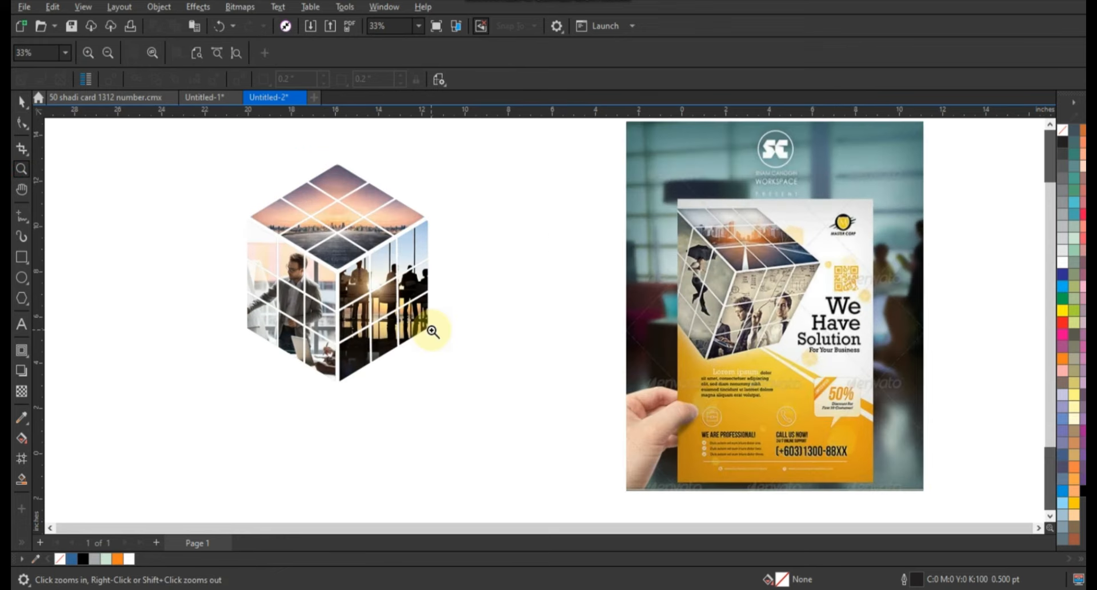
{"action": "left_click", "coordinate": [22, 102]}
{"action": "left_click", "coordinate": [386, 240]}
{"action": "left_click", "coordinate": [464, 263]}
{"action": "left_click", "coordinate": [22, 298]}
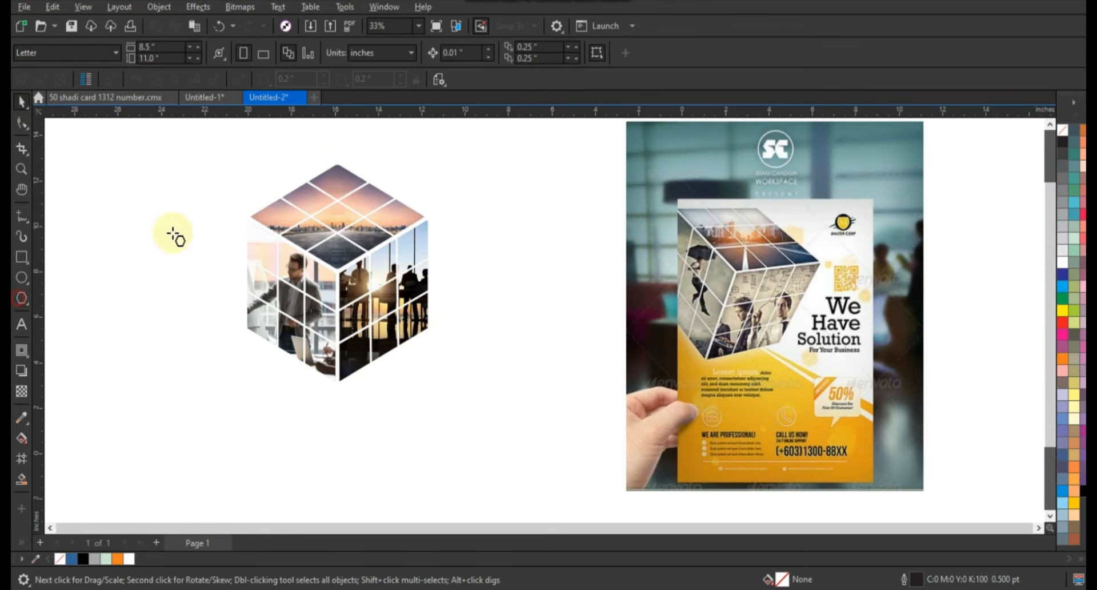
{"action": "left_click_drag", "start_coordinate": [173, 228], "coordinate": [169, 275]}
- Move and scale the hexagon so it frames the whole cube
{"action": "left_click", "coordinate": [22, 102]}
{"action": "left_click", "coordinate": [205, 205]}
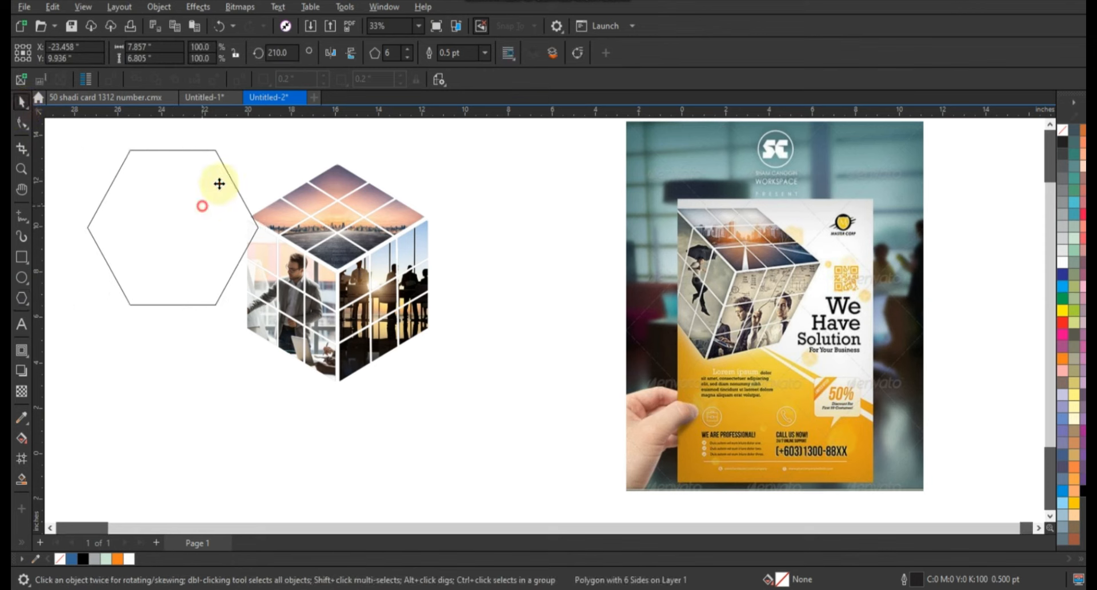
{"action": "left_click_drag", "start_coordinate": [265, 144], "coordinate": [363, 223]}
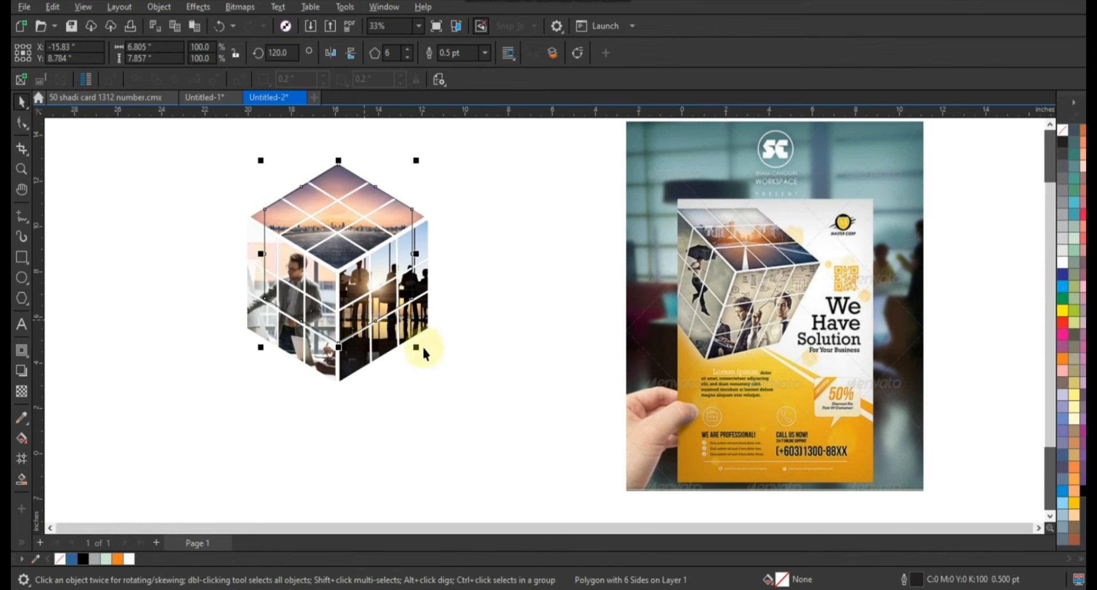
{"action": "left_click_drag", "start_coordinate": [422, 346], "coordinate": [432, 379]}
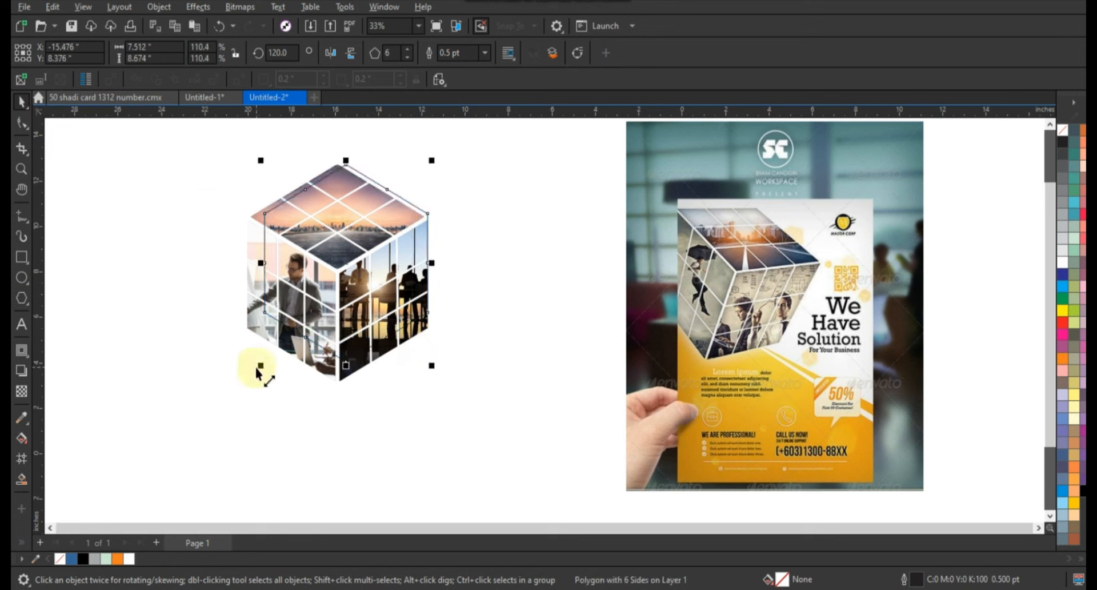
{"action": "left_click_drag", "start_coordinate": [256, 370], "coordinate": [242, 389]}
{"action": "left_click_drag", "start_coordinate": [243, 162], "coordinate": [241, 157]}
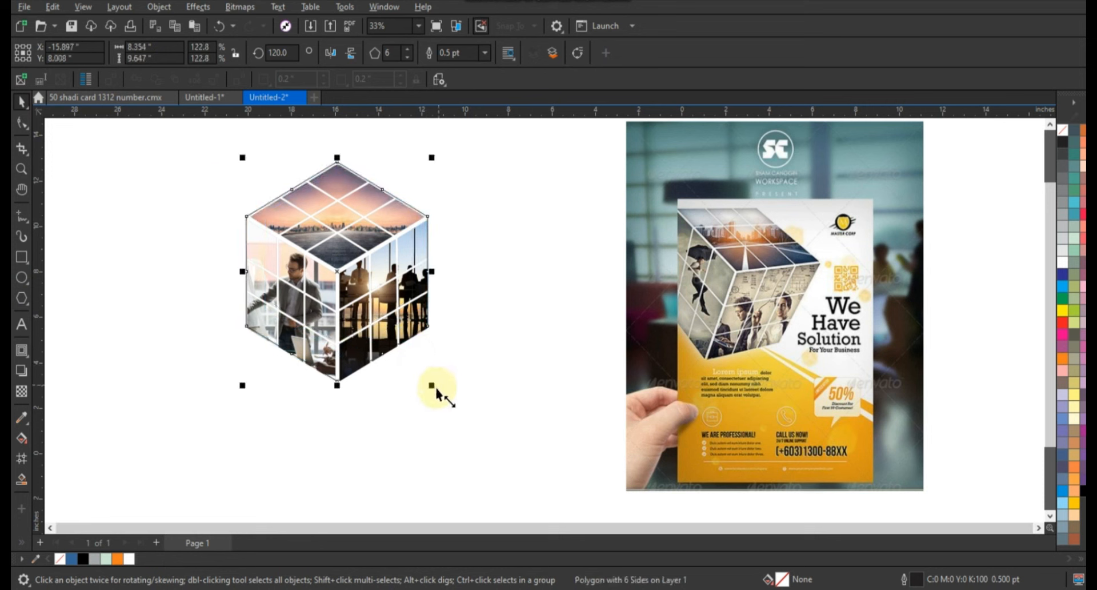
{"action": "left_click_drag", "start_coordinate": [435, 388], "coordinate": [438, 391]}
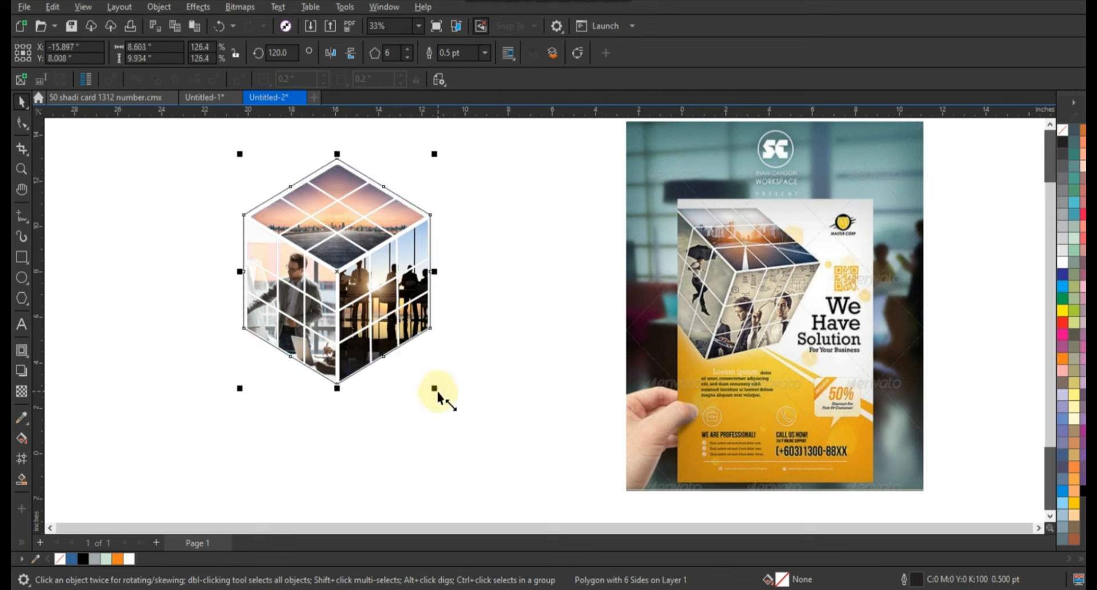
{"action": "key", "text": "Down"}
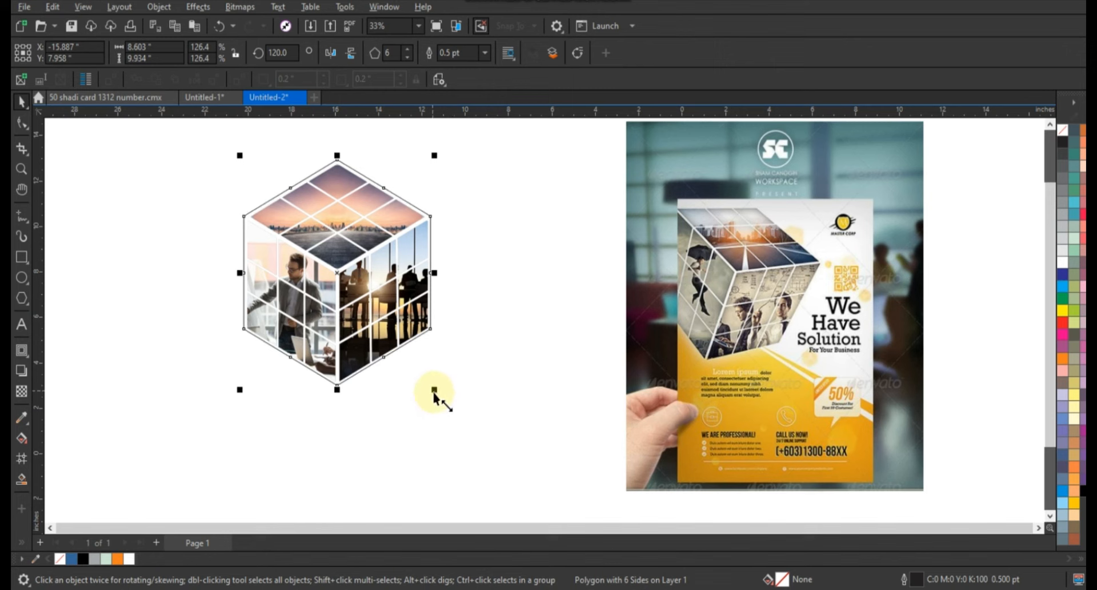
- Fill the hexagon white and send it behind the cube faces
{"action": "left_click", "coordinate": [1064, 262]}
{"action": "key", "text": "shift+Page_Down"}
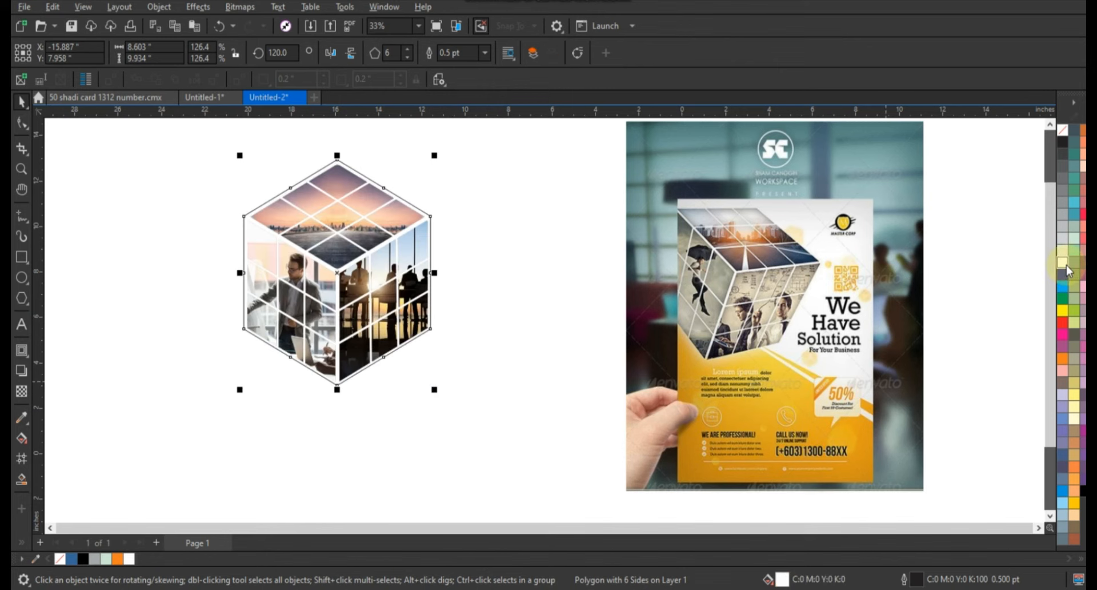
- Remove the outlines from all the cube objects including the hexagon
{"action": "left_click", "coordinate": [169, 140]}
{"action": "left_click_drag", "start_coordinate": [168, 140], "coordinate": [480, 424]}
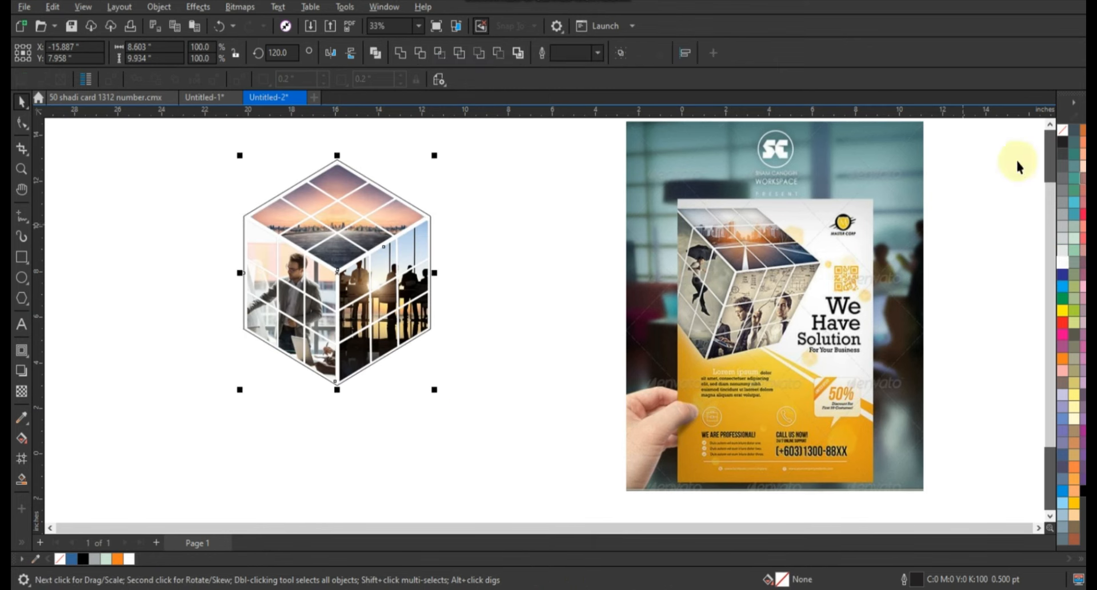
{"action": "right_click", "coordinate": [1065, 136]}
{"action": "left_click", "coordinate": [1042, 143]}
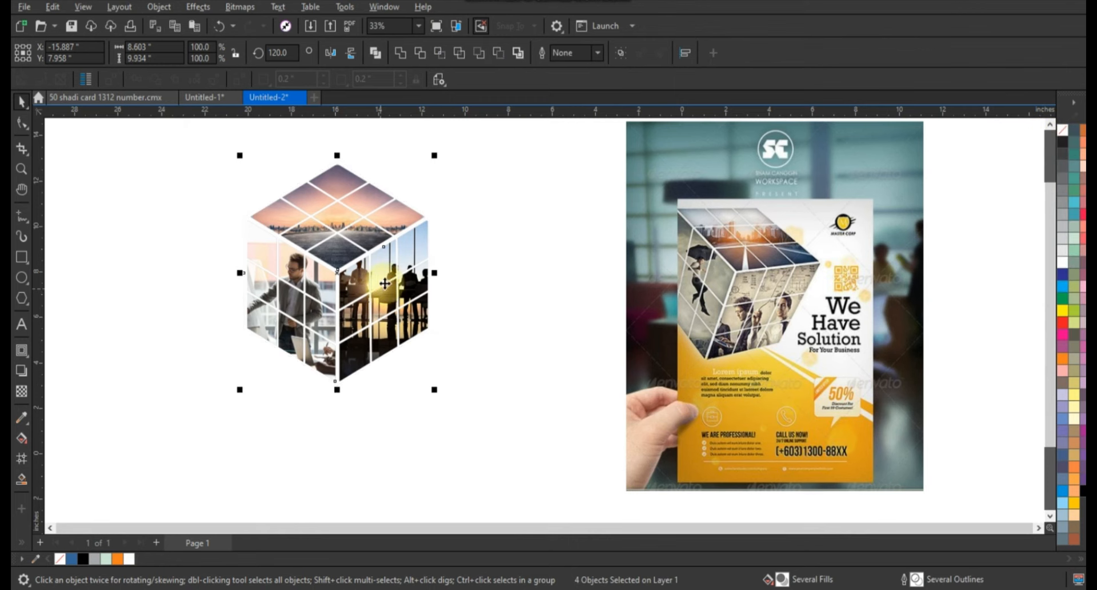
- Group the cube's four objects and move the group to the left
{"action": "key", "text": "ctrl+g"}
{"action": "left_click_drag", "start_coordinate": [384, 283], "coordinate": [250, 274]}
{"action": "scroll", "coordinate": [343, 311], "scroll_direction": "down", "scroll_amount": 1}
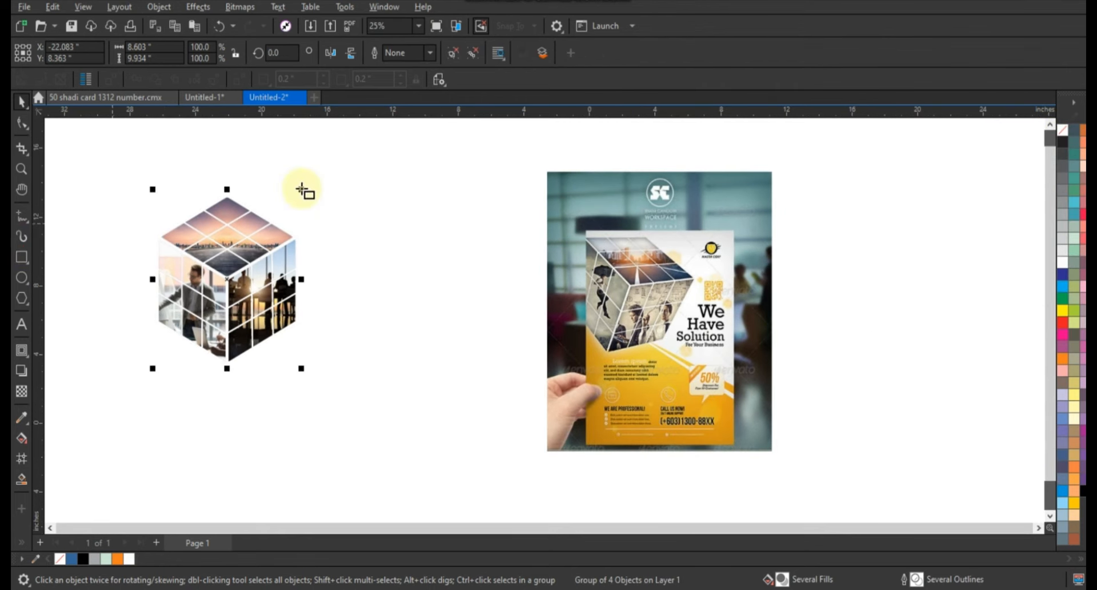
- Draw a tall rectangle about 12.5 by 17.8 inches beside the cube and shift the cube further left
{"action": "left_click_drag", "start_coordinate": [293, 167], "coordinate": [499, 474]}
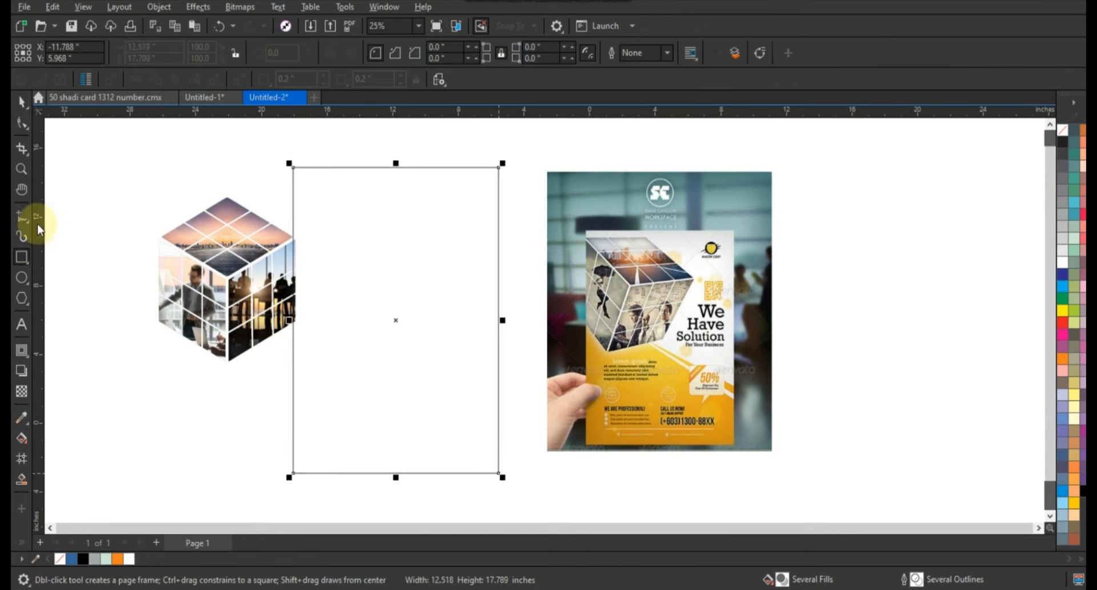
{"action": "left_click", "coordinate": [22, 103]}
{"action": "left_click_drag", "start_coordinate": [224, 274], "coordinate": [190, 274]}
{"action": "left_click", "coordinate": [237, 413]}
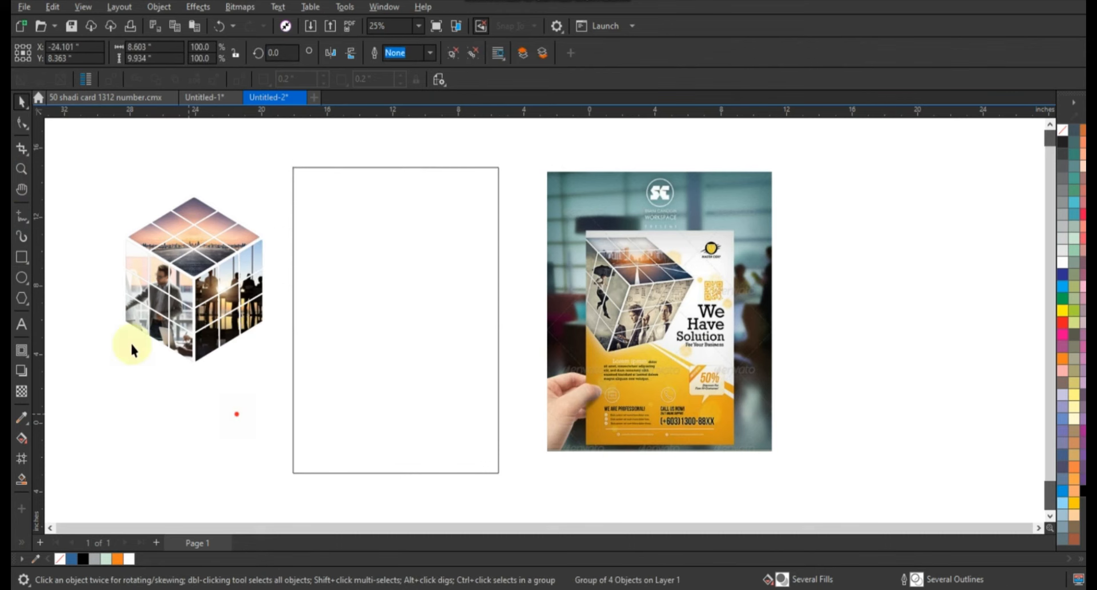
- Draw a thin closed diagonal strip across the rectangle with the line tool
{"action": "left_click", "coordinate": [22, 216]}
{"action": "left_click", "coordinate": [288, 239]}
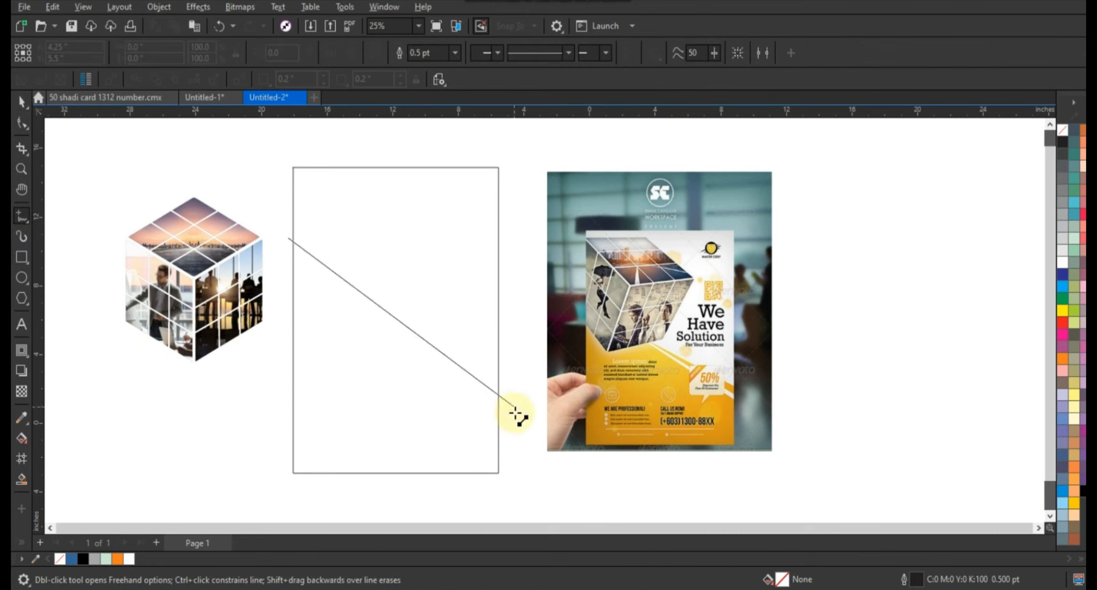
{"action": "left_click", "coordinate": [513, 423]}
{"action": "left_click", "coordinate": [509, 430]}
{"action": "left_click", "coordinate": [288, 239]}
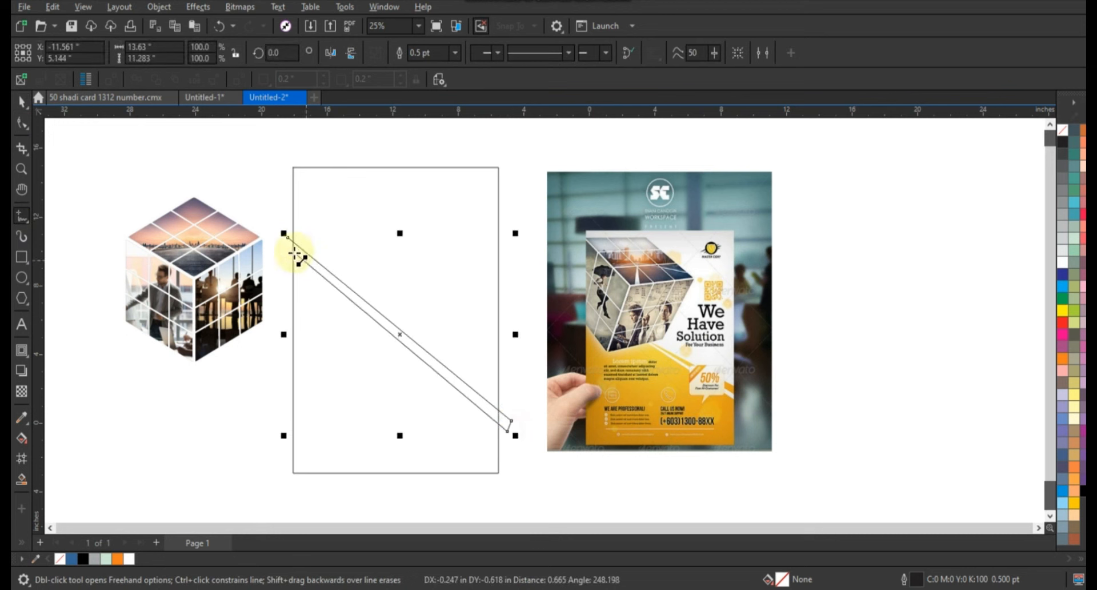
- Close the diagonal strip and smart-fill the triangular area below it inside the rectangle
{"action": "left_click", "coordinate": [283, 231]}
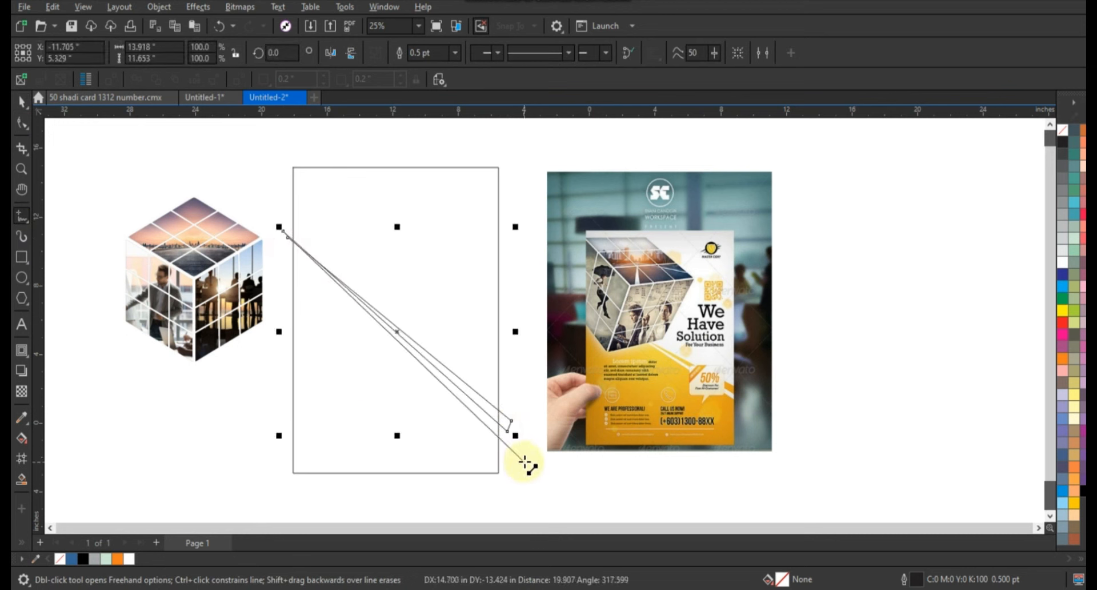
{"action": "left_click", "coordinate": [21, 479]}
{"action": "left_click", "coordinate": [412, 440]}
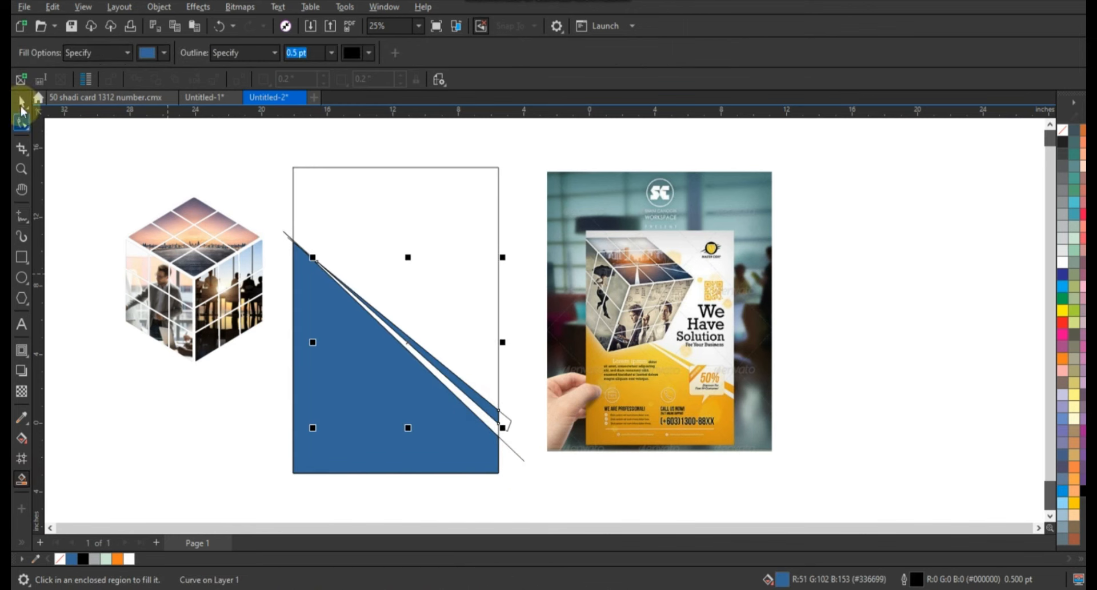
- Give the triangular area and the diagonal strip a yellow-to-orange fountain fill
{"action": "left_click", "coordinate": [22, 102]}
{"action": "left_click", "coordinate": [293, 240]}
{"action": "left_click", "coordinate": [274, 290]}
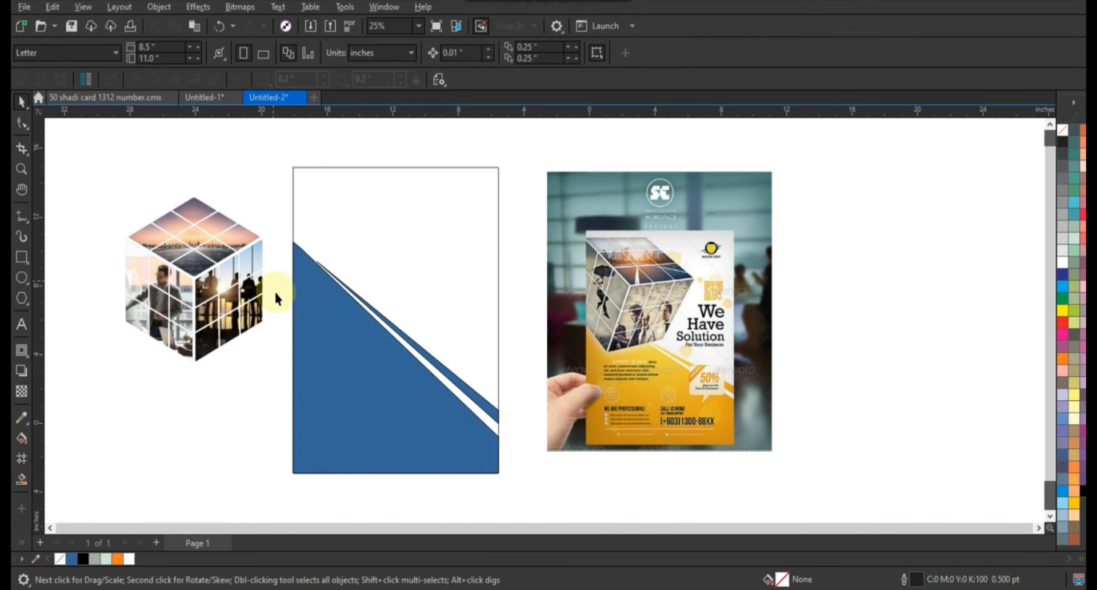
{"action": "left_click", "coordinate": [349, 360]}
{"action": "left_click", "coordinate": [477, 394], "text": "shift"}
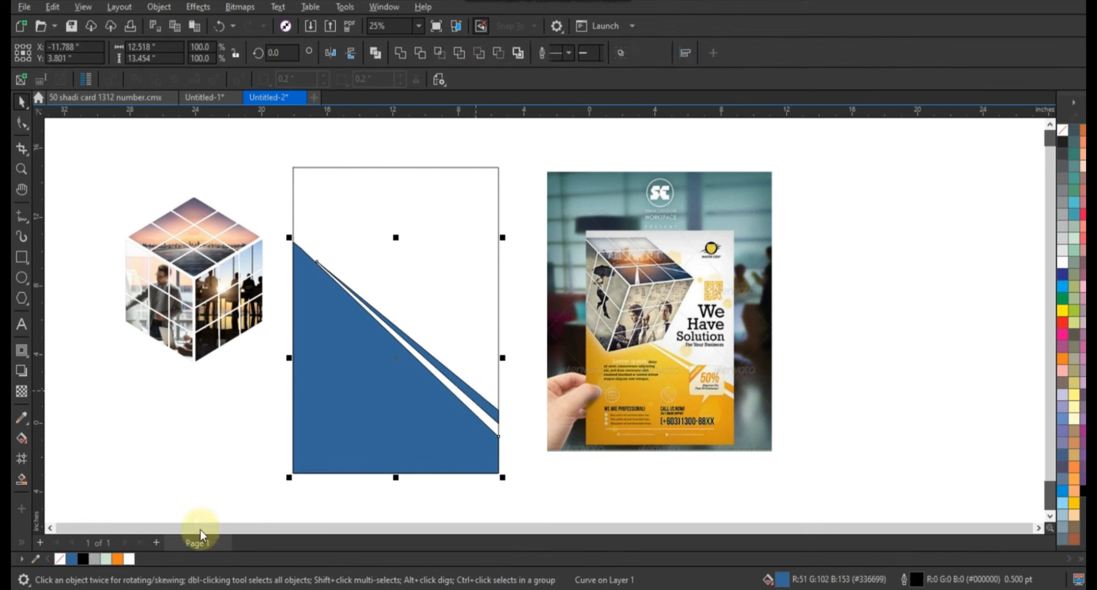
{"action": "left_click_drag", "start_coordinate": [117, 559], "coordinate": [398, 330]}
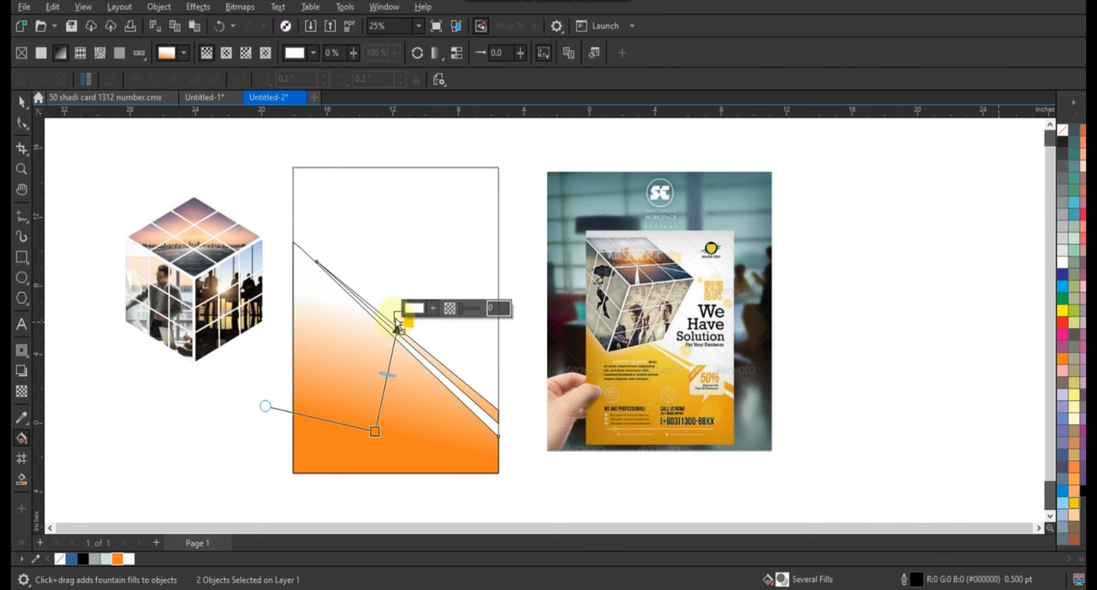
{"action": "left_click_drag", "start_coordinate": [398, 318], "coordinate": [397, 317]}
{"action": "left_click_drag", "start_coordinate": [397, 318], "coordinate": [395, 287]}
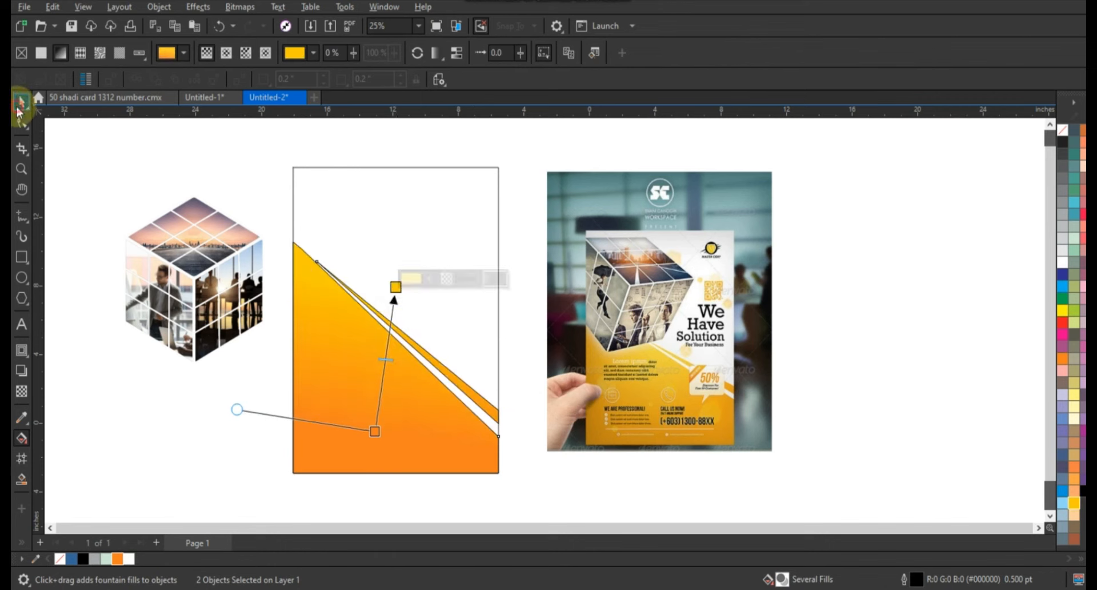
{"action": "left_click", "coordinate": [20, 103]}
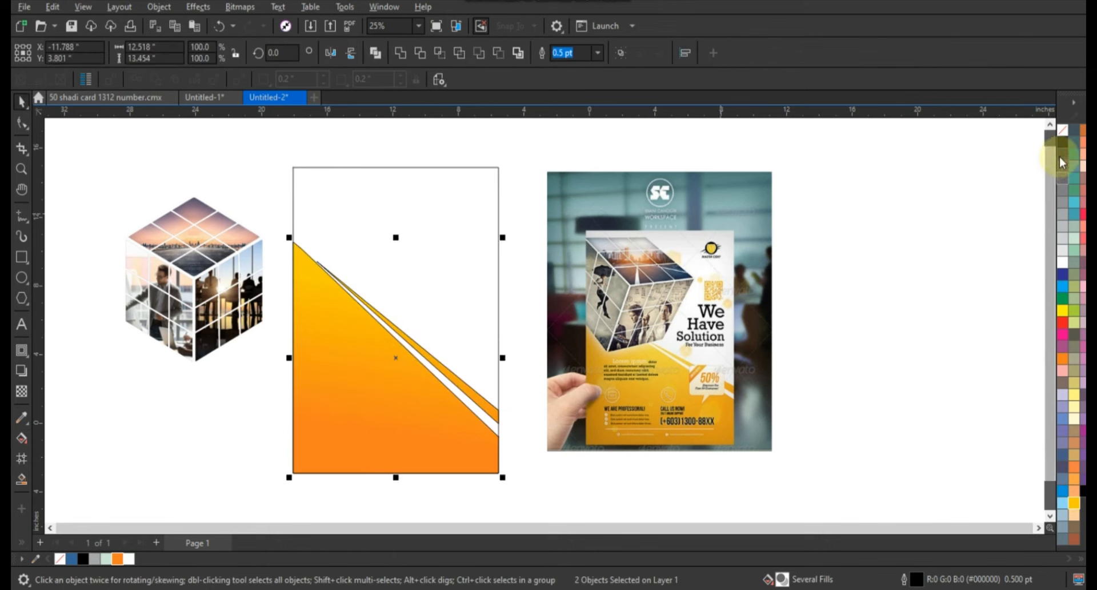
{"action": "left_click", "coordinate": [447, 266]}
- Rotate the cube group to 330°, place it over the rectangle's upper-left area and bring it to the front
{"action": "left_click_drag", "start_coordinate": [80, 172], "coordinate": [282, 372]}
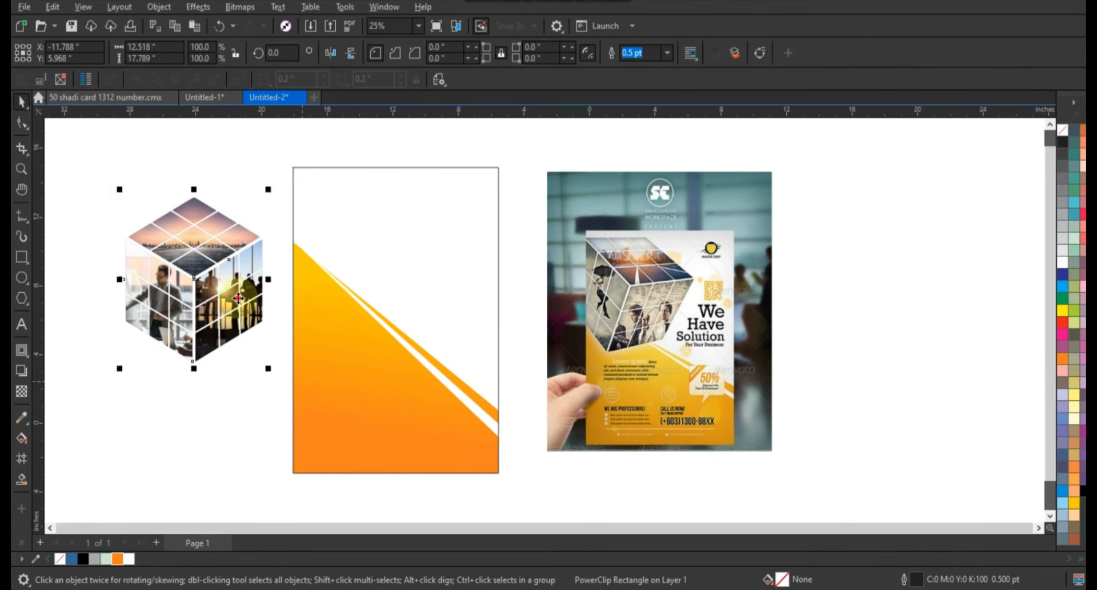
{"action": "left_click", "coordinate": [239, 298]}
{"action": "left_click_drag", "start_coordinate": [271, 188], "coordinate": [280, 242]}
{"action": "left_click_drag", "start_coordinate": [197, 259], "coordinate": [330, 247]}
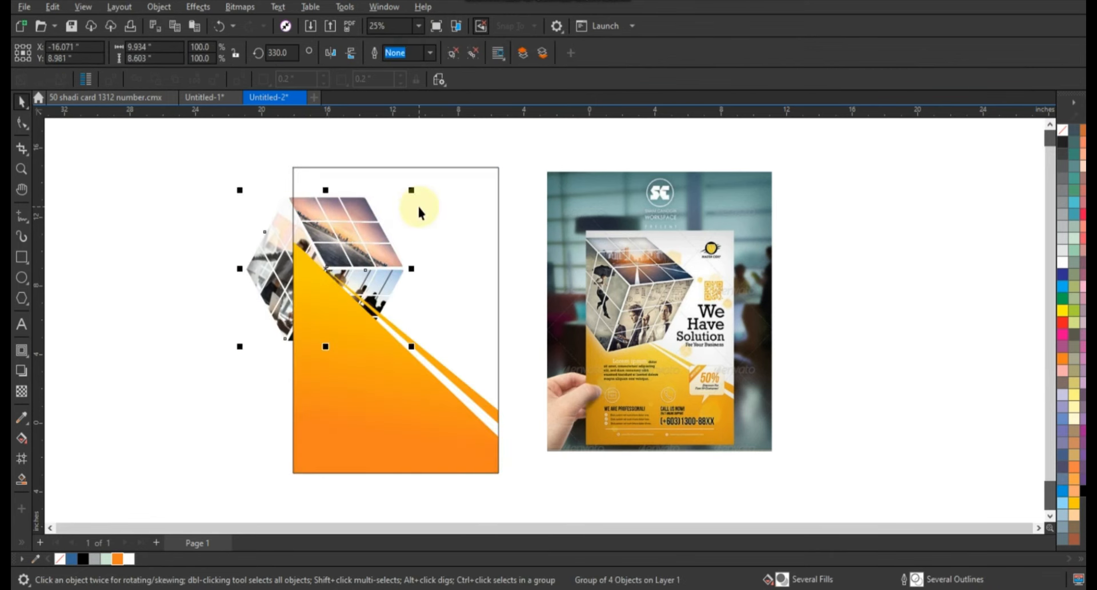
{"action": "key", "text": "shift+Page_Up"}
- Enlarge the cube group to about 111% and rotate it to about 338°, repositioning it near the rectangle's top
{"action": "left_click_drag", "start_coordinate": [411, 190], "coordinate": [430, 172]}
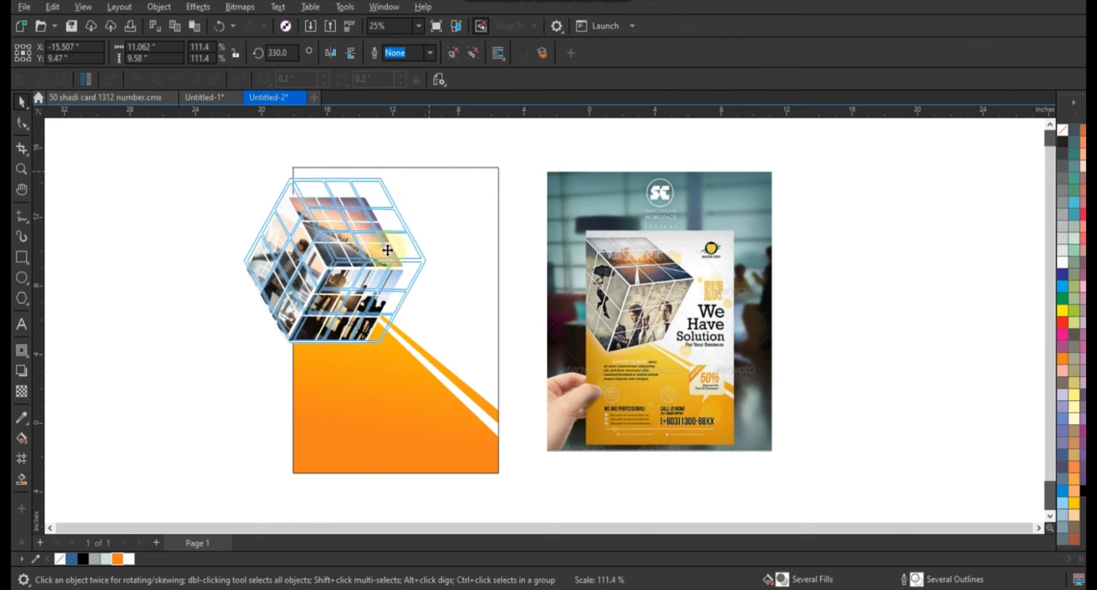
{"action": "left_click_drag", "start_coordinate": [365, 253], "coordinate": [379, 255]}
{"action": "left_click", "coordinate": [380, 255]}
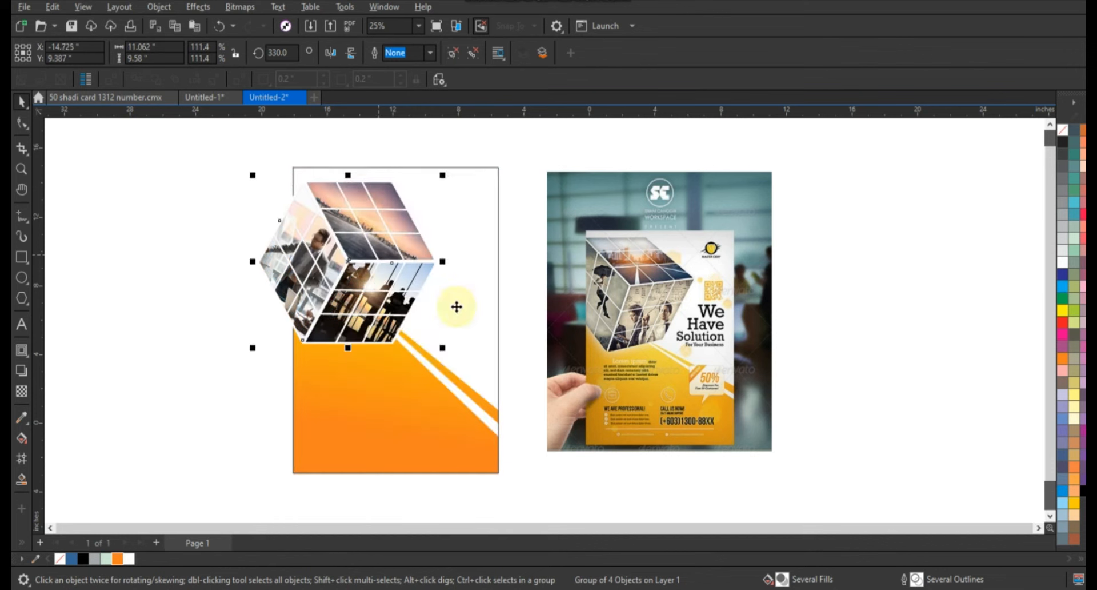
{"action": "left_click_drag", "start_coordinate": [447, 350], "coordinate": [449, 333]}
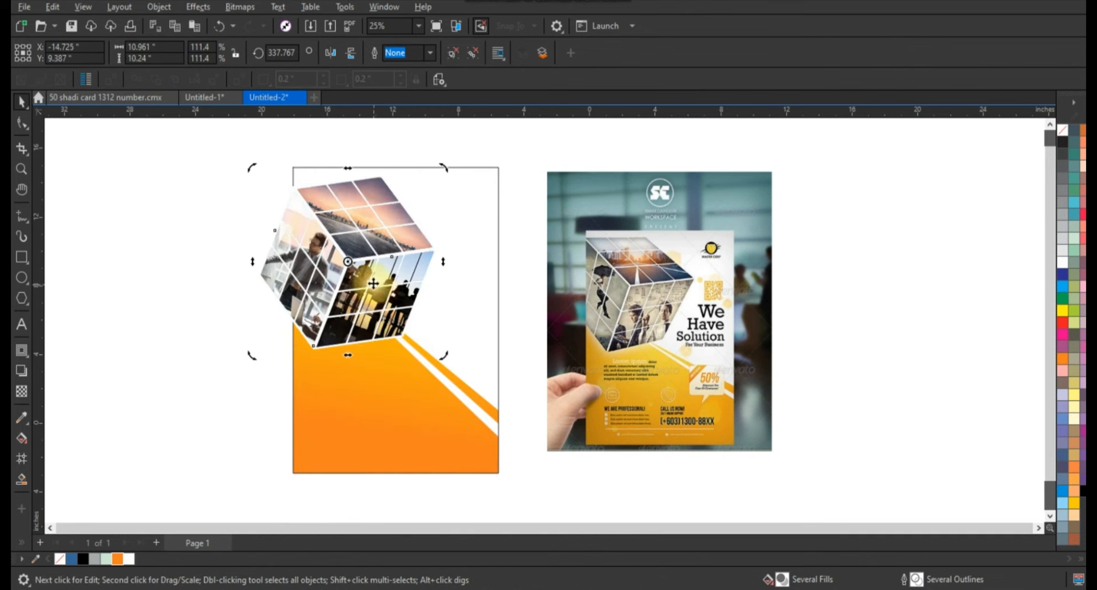
{"action": "left_click_drag", "start_coordinate": [374, 283], "coordinate": [377, 286]}
{"action": "key", "text": "w"}
{"action": "left_click", "coordinate": [266, 307]}
{"action": "scroll", "coordinate": [488, 331], "scroll_direction": "down", "scroll_amount": 1}
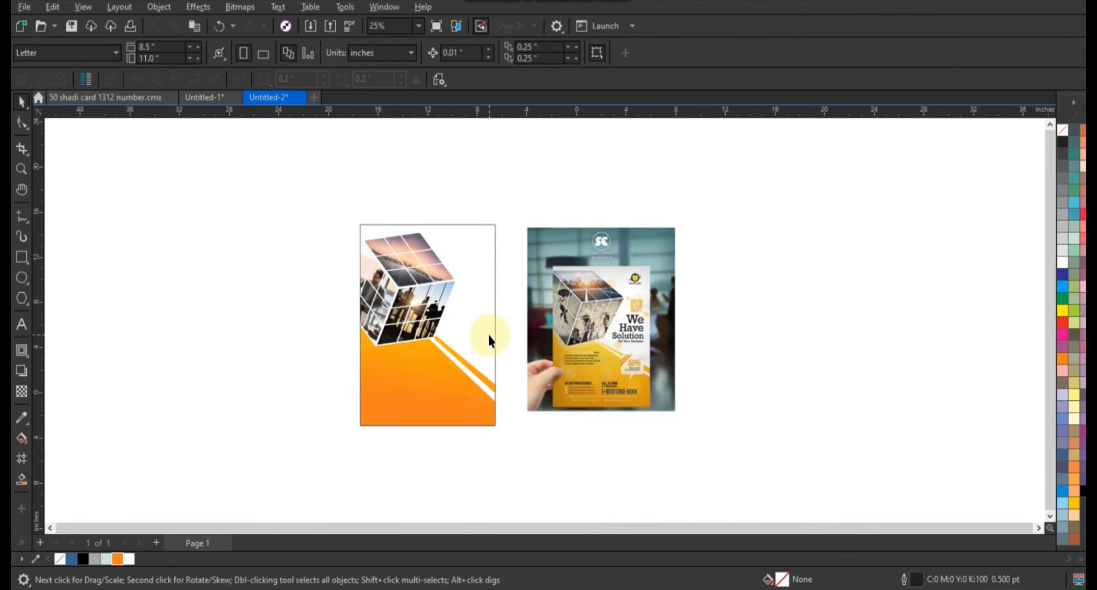
{"action": "scroll", "coordinate": [486, 341], "scroll_direction": "up", "scroll_amount": 1}
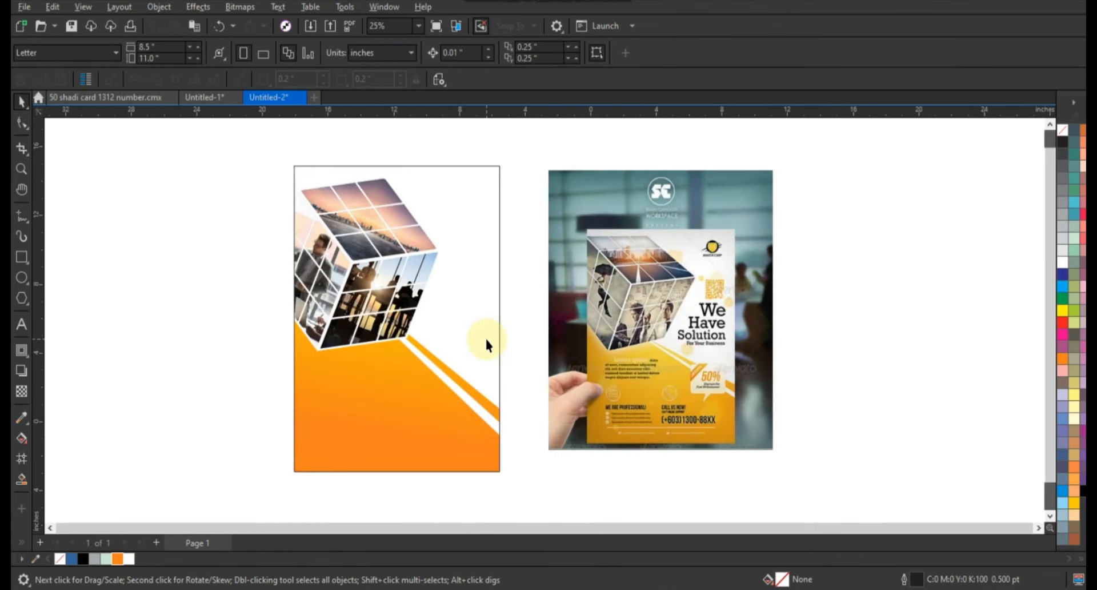
{"action": "scroll", "coordinate": [484, 337], "scroll_direction": "up", "scroll_amount": 1}
{"action": "scroll", "coordinate": [484, 337], "scroll_direction": "down", "scroll_amount": 1}
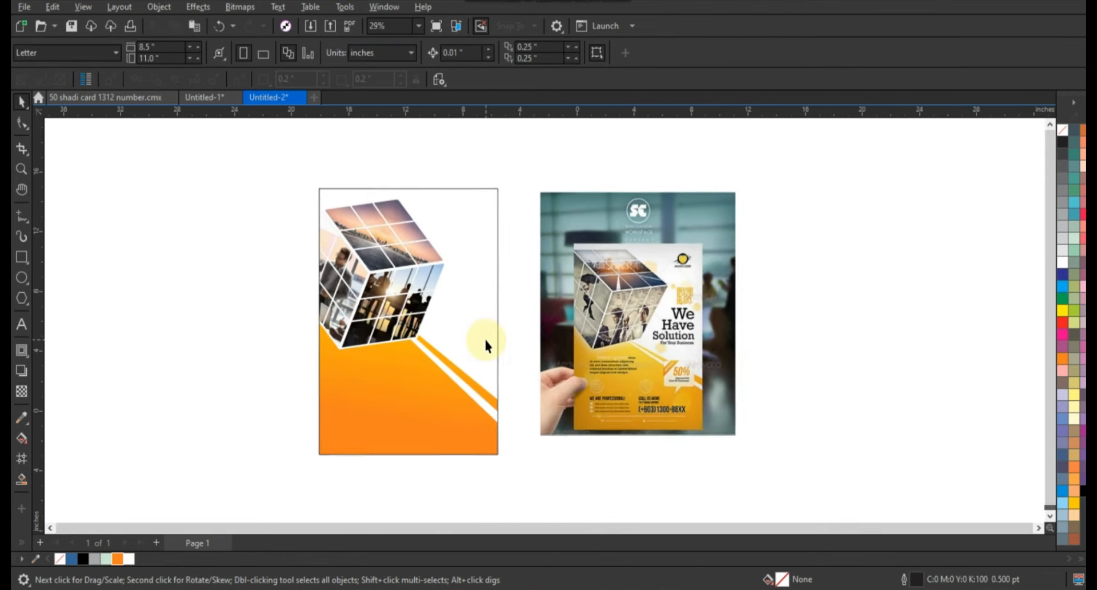